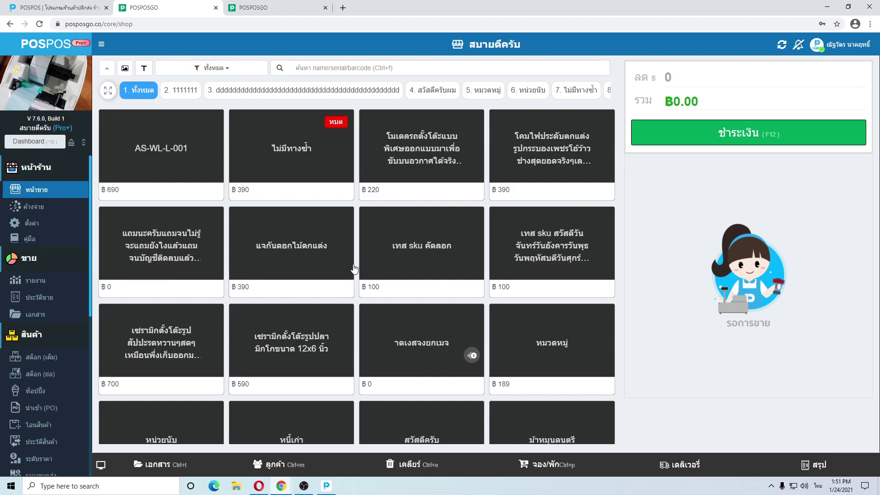
From the branch list, switch the active branch to ไม่เอาภาษี300สวัสดีครับผม on POS #1
{"action": "scroll", "coordinate": [53, 314], "scroll_direction": "down", "scroll_amount": 5}
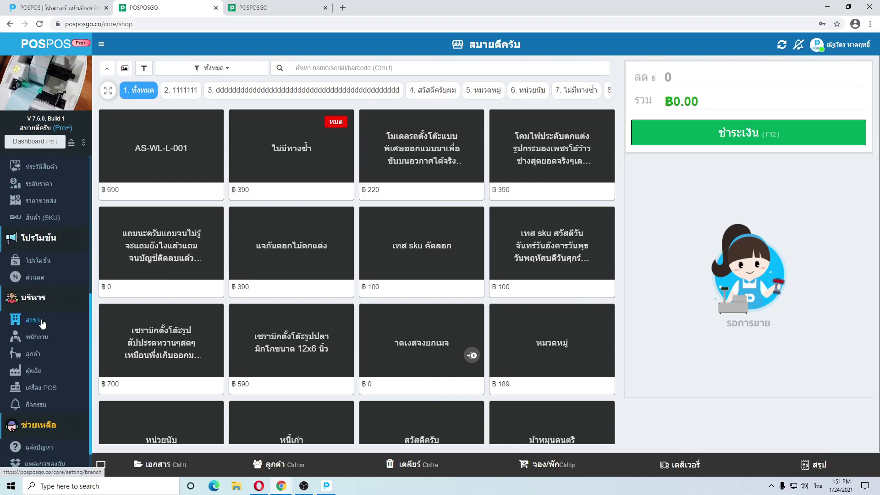
{"action": "left_click", "coordinate": [57, 319]}
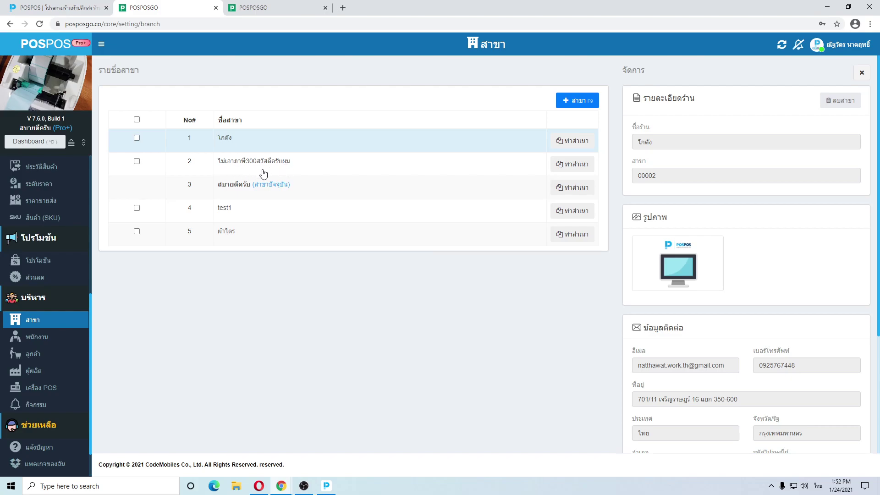
{"action": "left_click", "coordinate": [841, 45]}
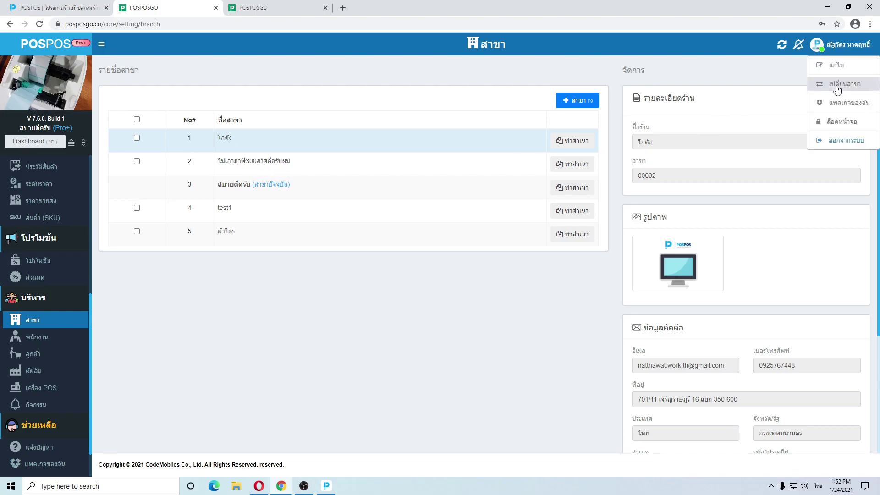
{"action": "left_click", "coordinate": [832, 88]}
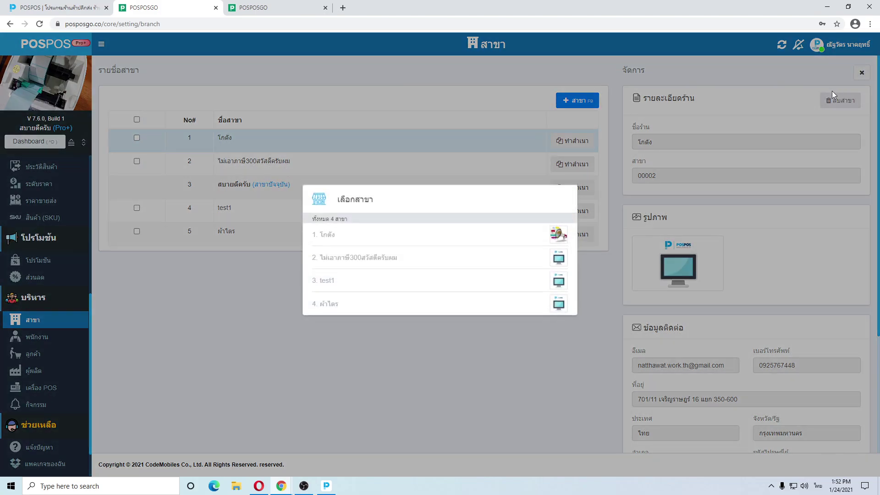
{"action": "left_click", "coordinate": [386, 262]}
{"action": "left_click", "coordinate": [364, 260]}
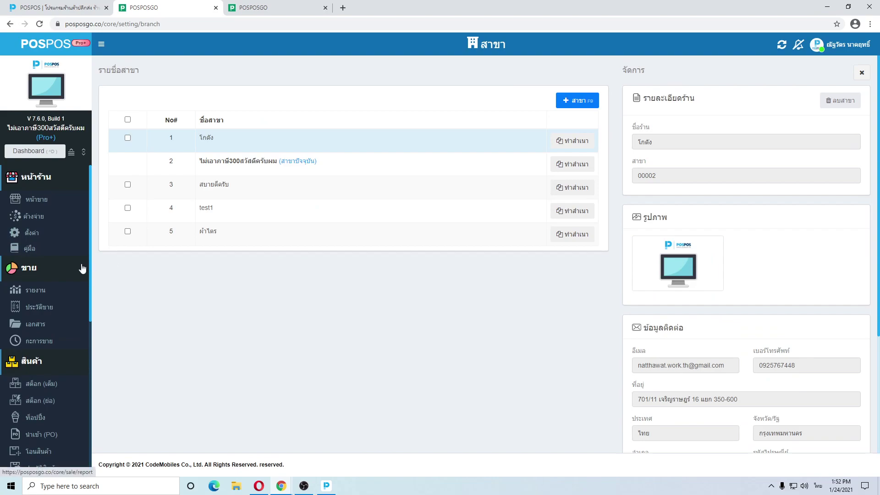
{"action": "scroll", "coordinate": [82, 268], "scroll_direction": "down", "scroll_amount": 6}
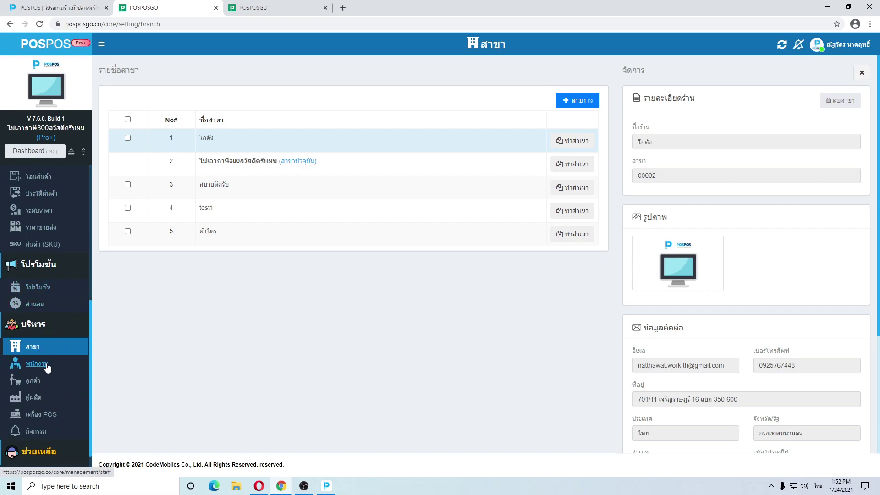
Go to the staff list, start a new employee, and look over the empty add-employee form
{"action": "left_click", "coordinate": [38, 366]}
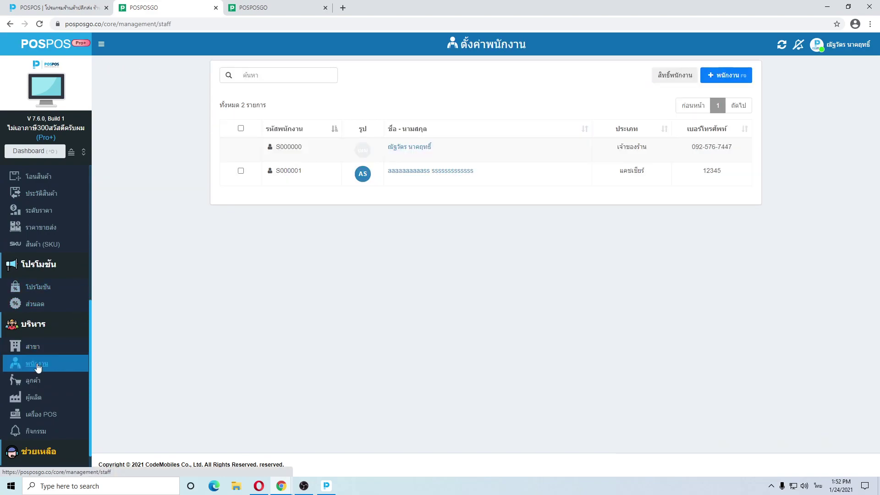
{"action": "left_click", "coordinate": [724, 80]}
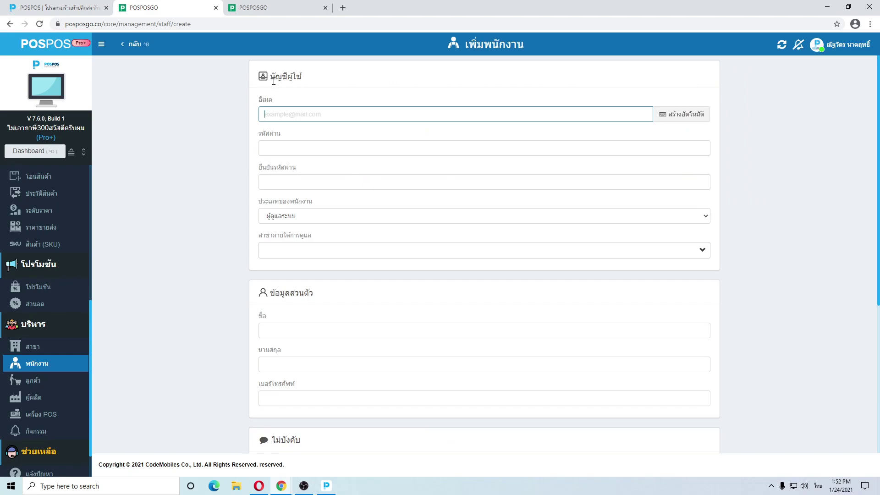
{"action": "scroll", "coordinate": [282, 85], "scroll_direction": "down", "scroll_amount": 1}
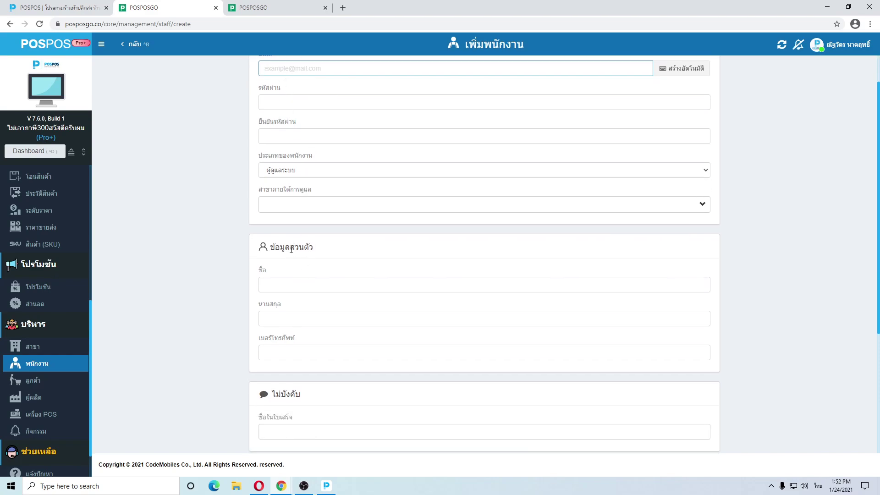
{"action": "scroll", "coordinate": [291, 249], "scroll_direction": "up", "scroll_amount": 1}
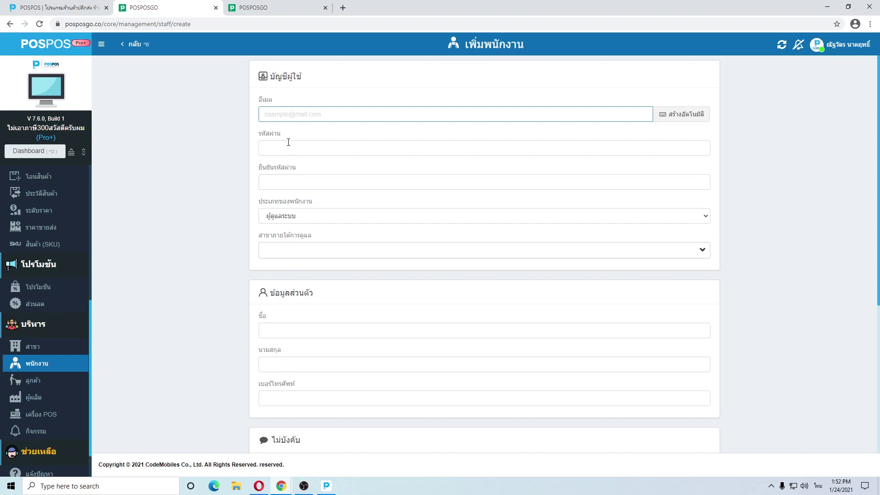
{"action": "scroll", "coordinate": [288, 261], "scroll_direction": "down", "scroll_amount": 2}
{"action": "scroll", "coordinate": [290, 255], "scroll_direction": "down", "scroll_amount": 2}
{"action": "scroll", "coordinate": [282, 284], "scroll_direction": "down", "scroll_amount": 1}
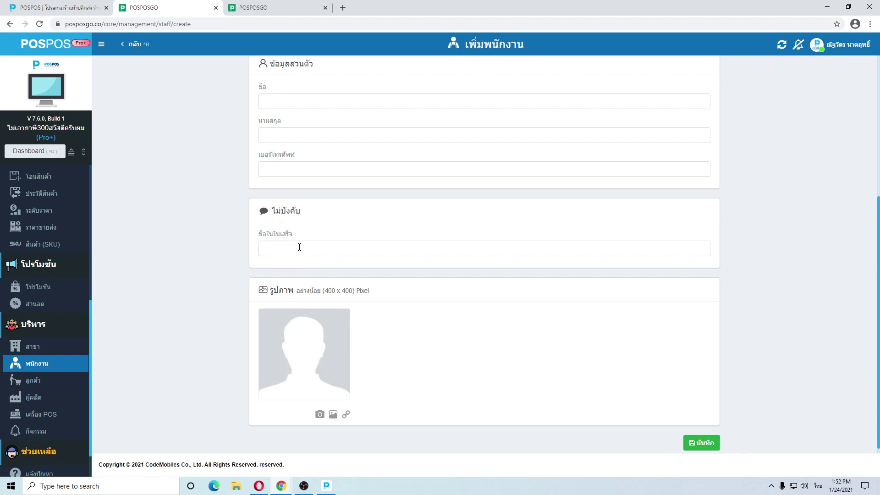
{"action": "scroll", "coordinate": [301, 247], "scroll_direction": "up", "scroll_amount": 5}
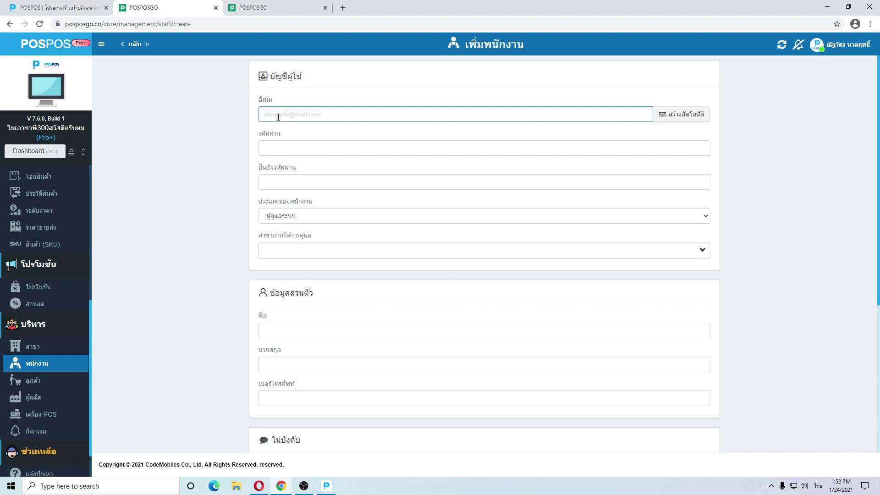
Switch the keyboard to English and type a test e-mail address into the login e-mail field
{"action": "type", "text": "ไก"}
{"action": "key", "text": "BackSpace"}
{"action": "key", "text": "BackSpace"}
{"action": "key", "text": "grave"}
{"action": "type", "text": "test@gmail.com"}
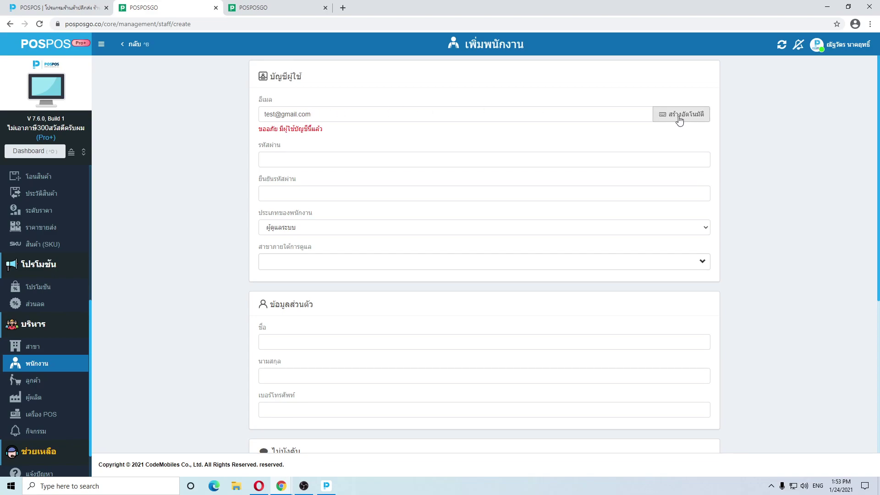
{"action": "left_click", "coordinate": [680, 121]}
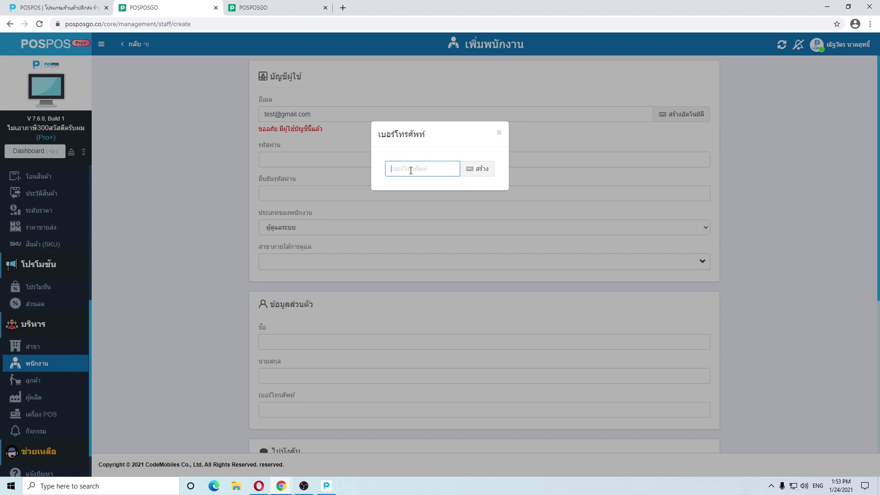
{"action": "left_click", "coordinate": [468, 172]}
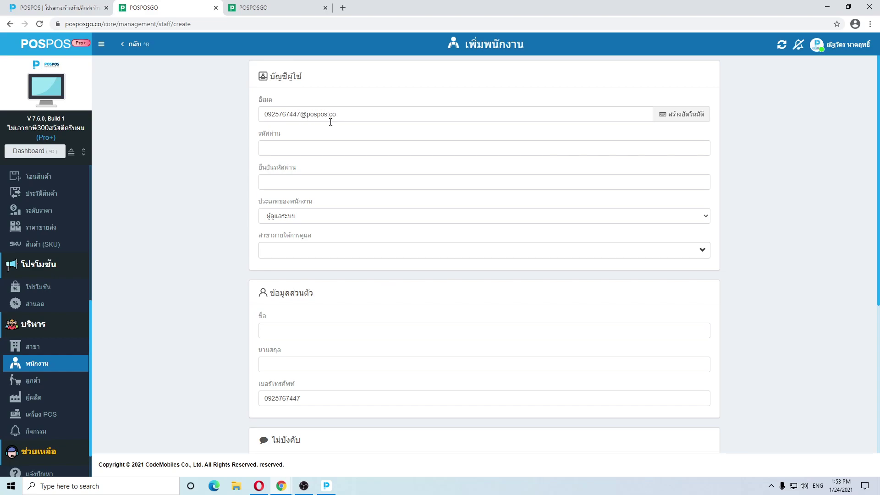
{"action": "left_click", "coordinate": [278, 149]}
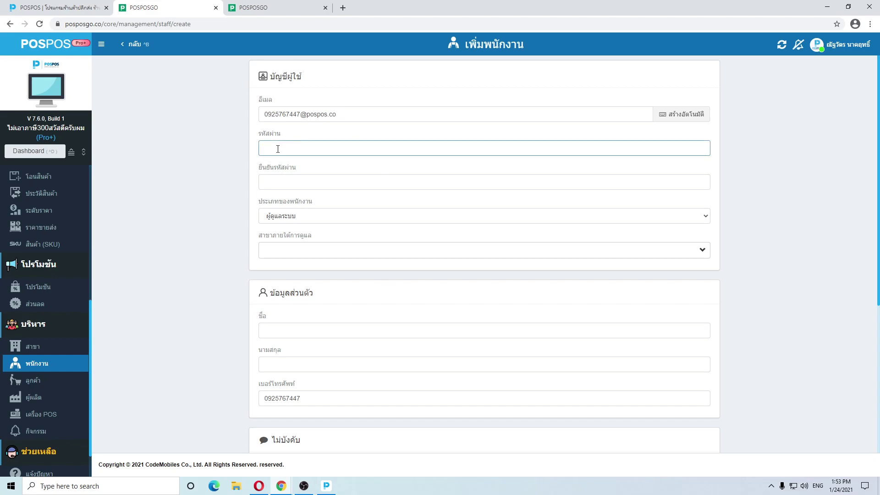
Enter the account password and repeat it in the confirm-password field
{"action": "type", "text": "0"}
{"action": "left_click", "coordinate": [323, 173]}
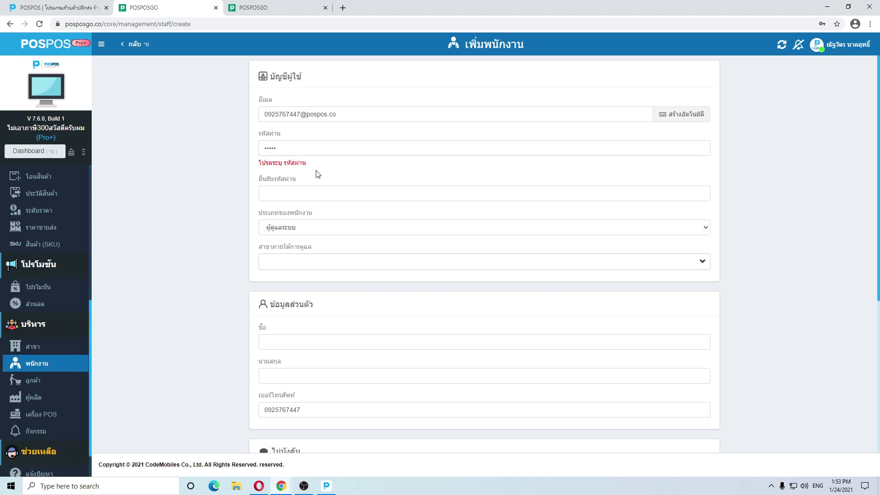
{"action": "left_click", "coordinate": [285, 148]}
{"action": "type", "text": "477"}
{"action": "key", "text": "Tab"}
{"action": "type", "text": "0"}
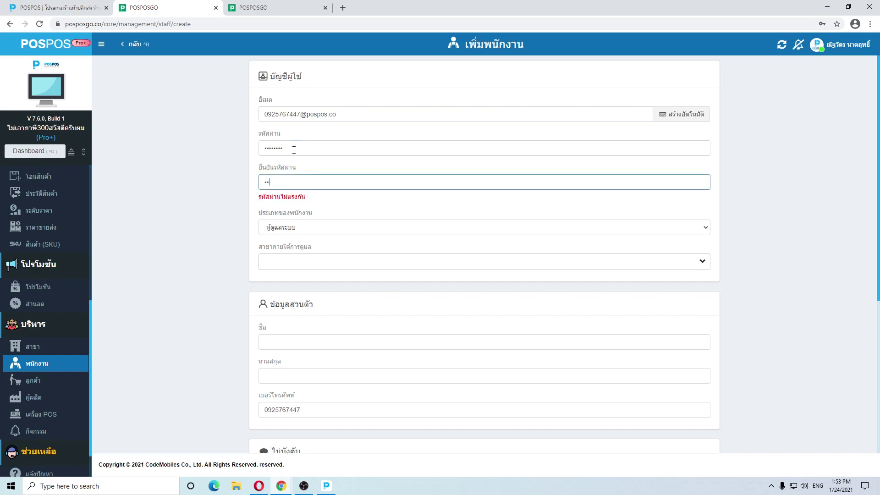
{"action": "type", "text": "7"}
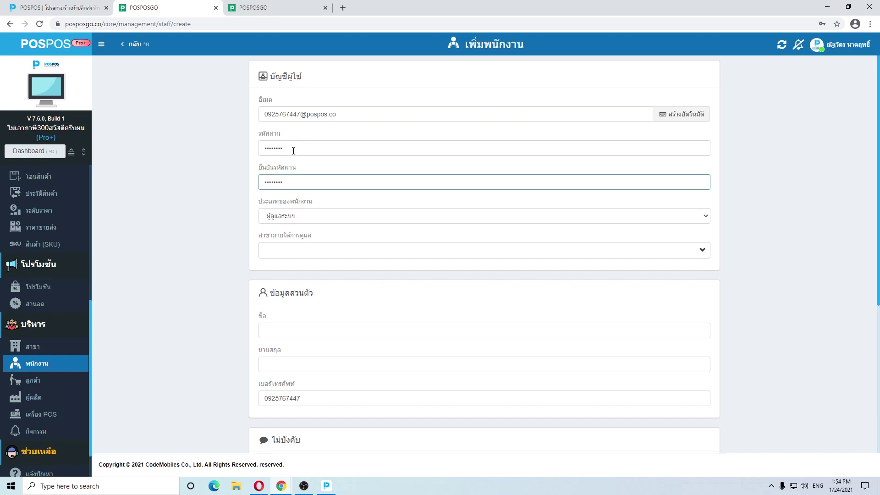
{"action": "left_click", "coordinate": [291, 216]}
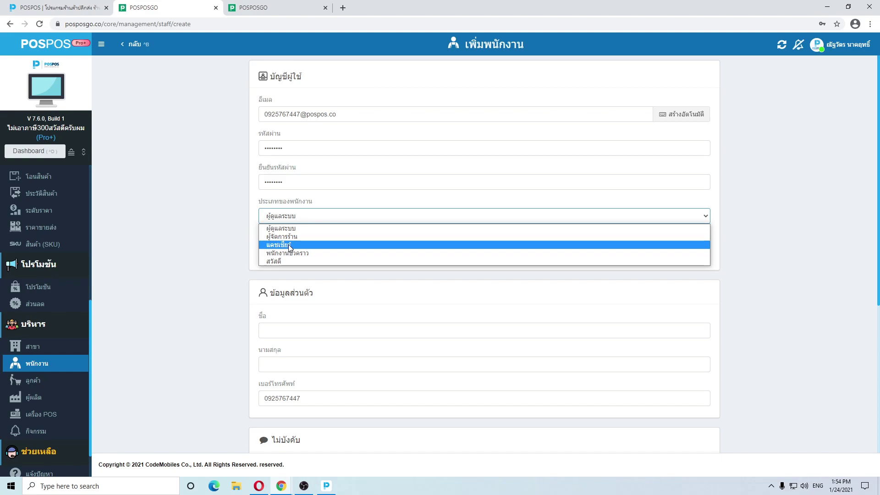
Make the employee a cashier assigned to branch ไม่เอาภาษี300สวัสดีครับผม
{"action": "left_click", "coordinate": [289, 245]}
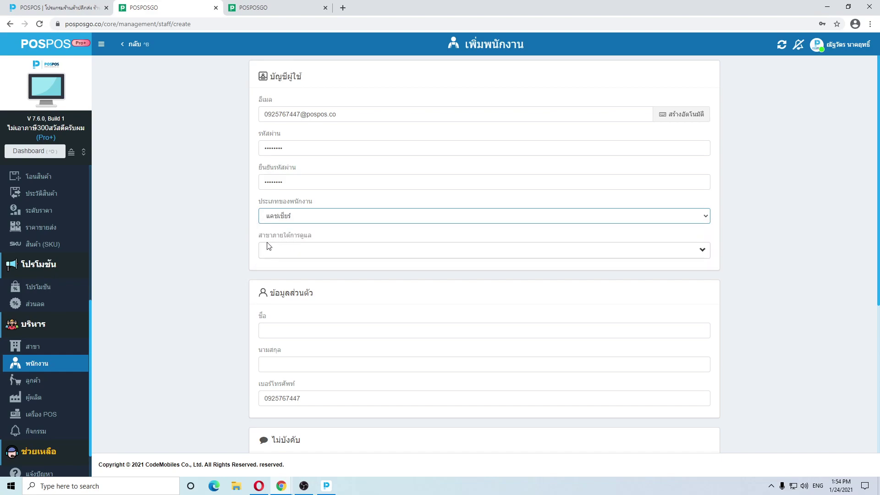
{"action": "left_click", "coordinate": [289, 251]}
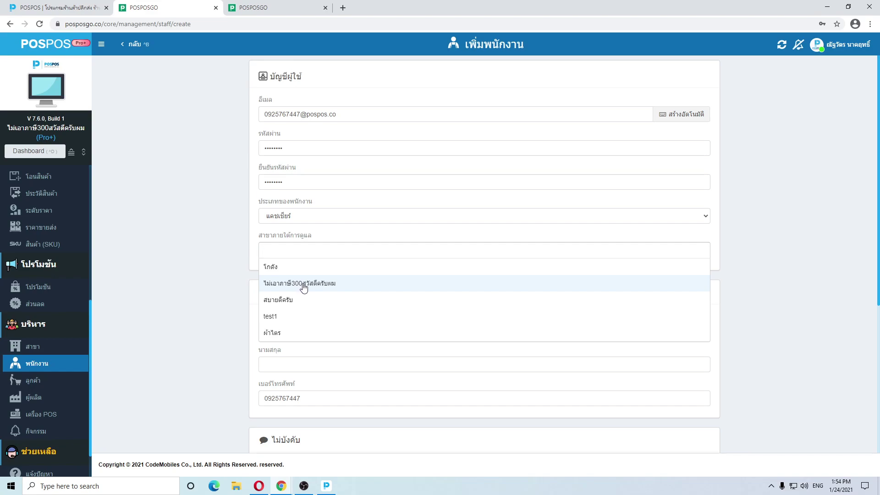
{"action": "left_click", "coordinate": [304, 284]}
{"action": "scroll", "coordinate": [330, 220], "scroll_direction": "down", "scroll_amount": 1}
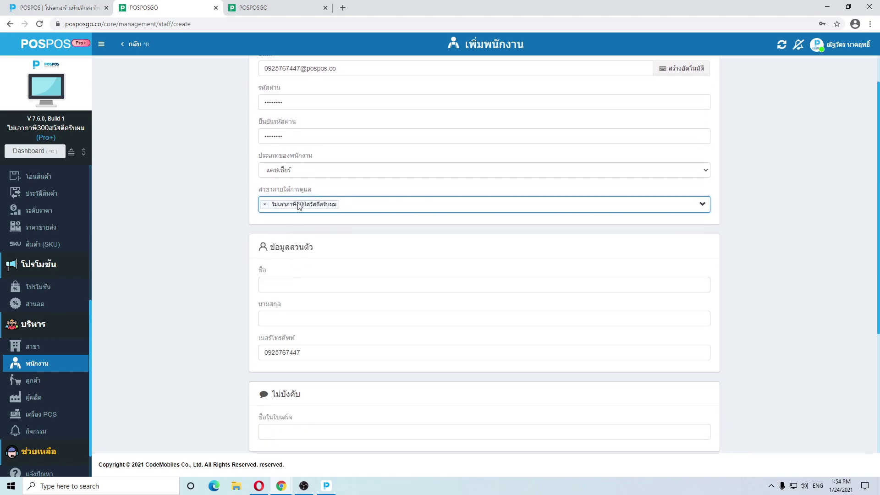
Fill in first name ทดสอบ and last name ทดสอบ111, then save the employee
{"action": "left_click", "coordinate": [279, 286]}
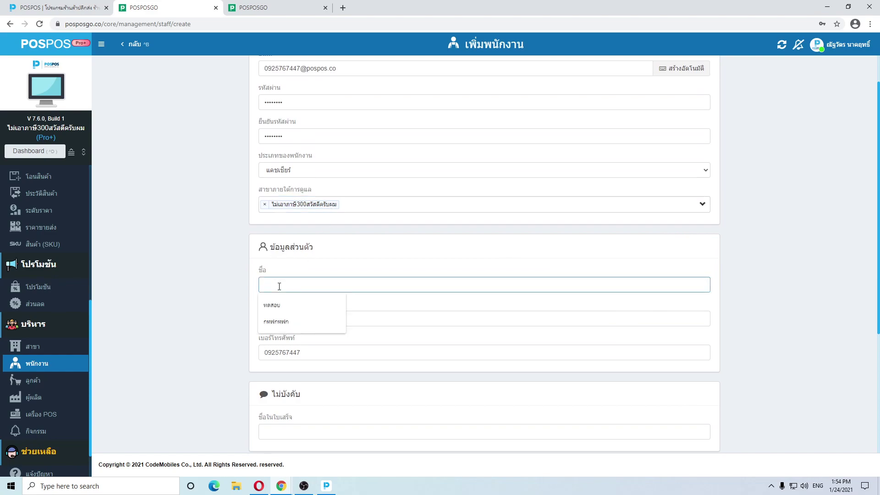
{"action": "left_click", "coordinate": [281, 304]}
{"action": "left_click", "coordinate": [285, 319]}
{"action": "left_click", "coordinate": [287, 334]}
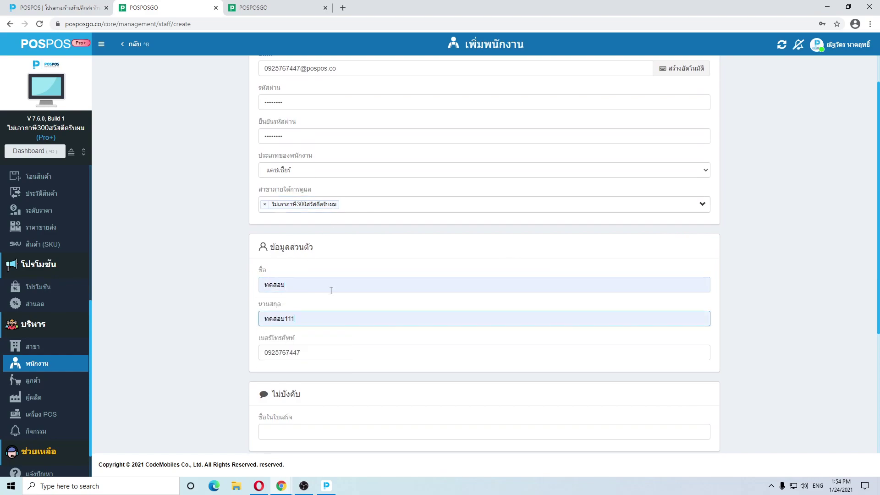
{"action": "scroll", "coordinate": [331, 290], "scroll_direction": "down", "scroll_amount": 4}
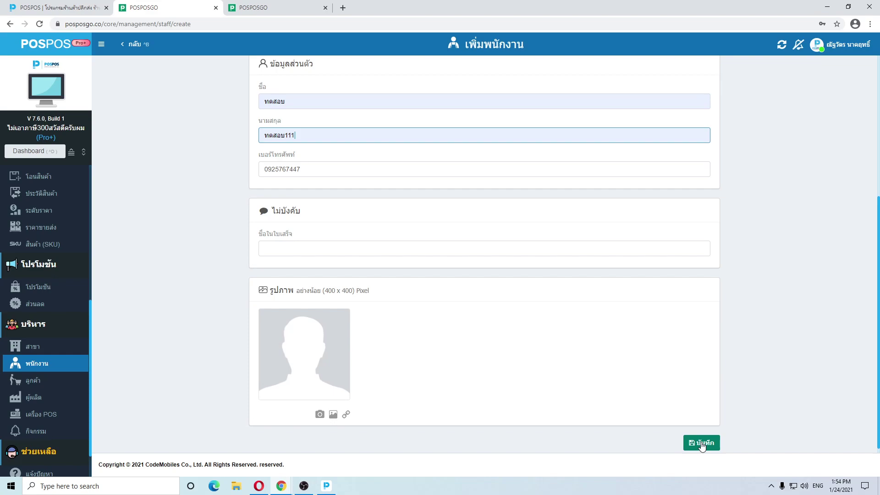
{"action": "left_click", "coordinate": [702, 443]}
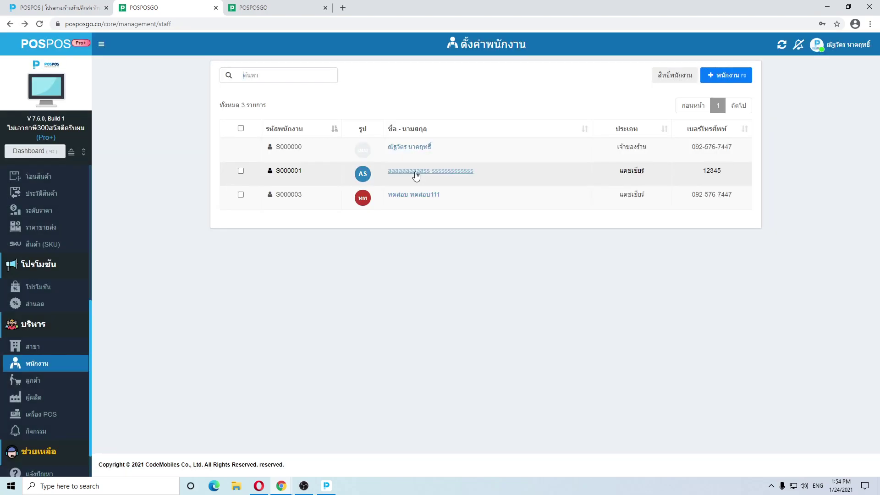
Copy the test cashier's login e-mail from their edit page
{"action": "left_click", "coordinate": [410, 204]}
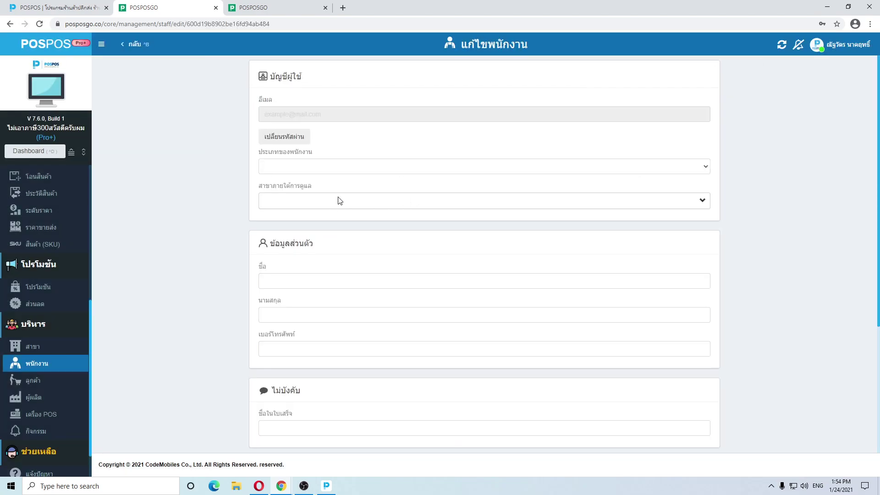
{"action": "triple_click", "coordinate": [338, 113]}
{"action": "key", "text": "ctrl+c"}
{"action": "left_click", "coordinate": [211, 194]}
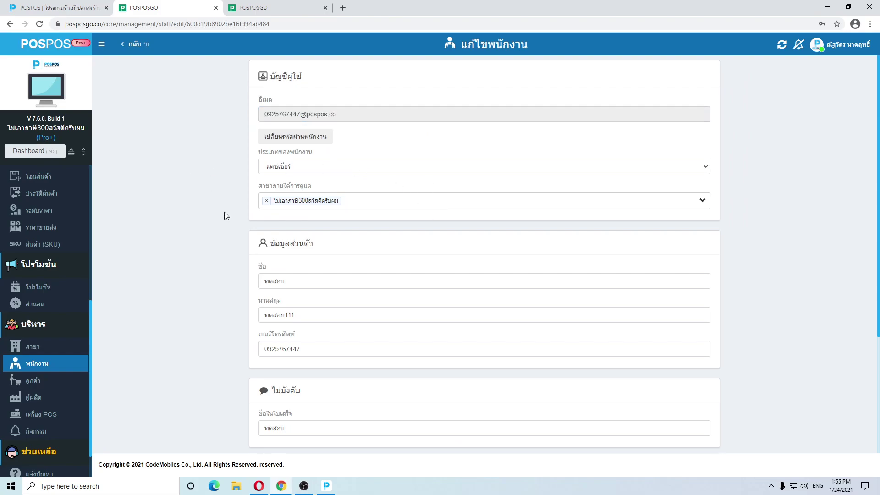
Sign in as the cashier in the other browser window and open POS #1
{"action": "mouse_move", "coordinate": [284, 486]}
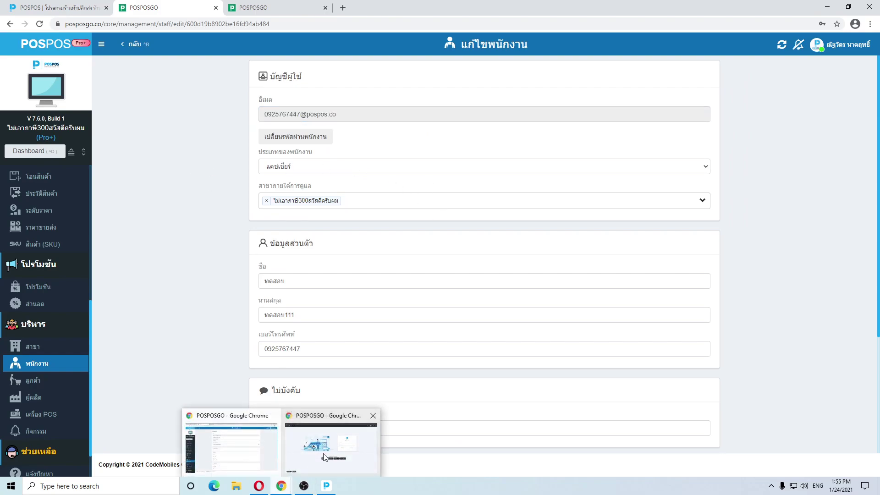
{"action": "left_click", "coordinate": [324, 440]}
{"action": "key", "text": "ctrl+v"}
{"action": "left_click", "coordinate": [557, 207]}
{"action": "type", "text": "1"}
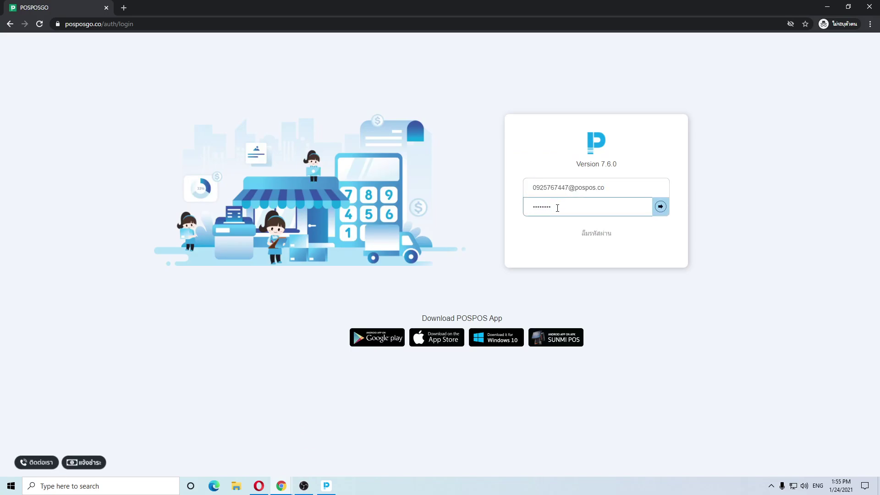
{"action": "key", "text": "Return"}
{"action": "left_click", "coordinate": [360, 166]}
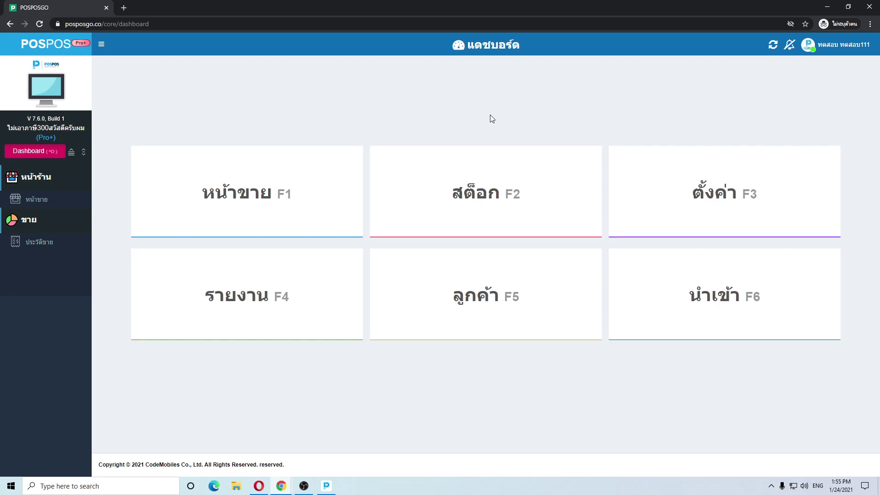
In the administrator's window, check the branch and staff lists, then open ทดสอบ ทดสอบ111's edit form
{"action": "left_click", "coordinate": [284, 486]}
{"action": "left_click", "coordinate": [270, 459]}
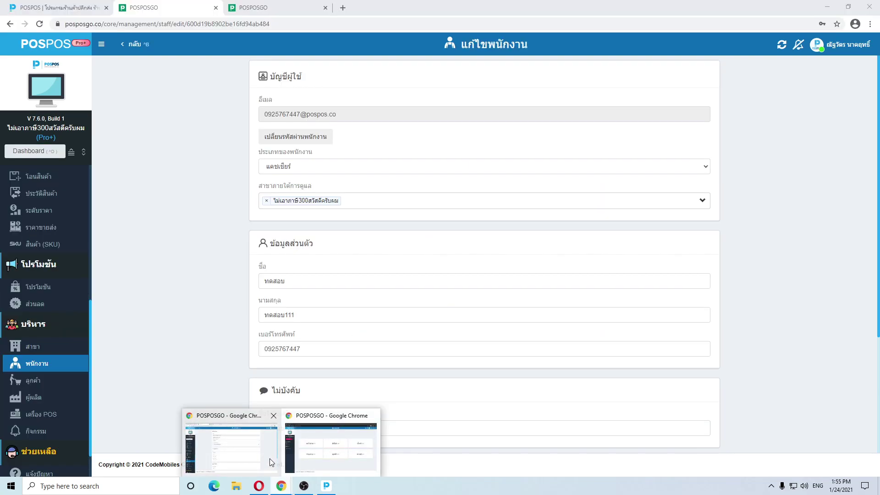
{"action": "left_click", "coordinate": [44, 352]}
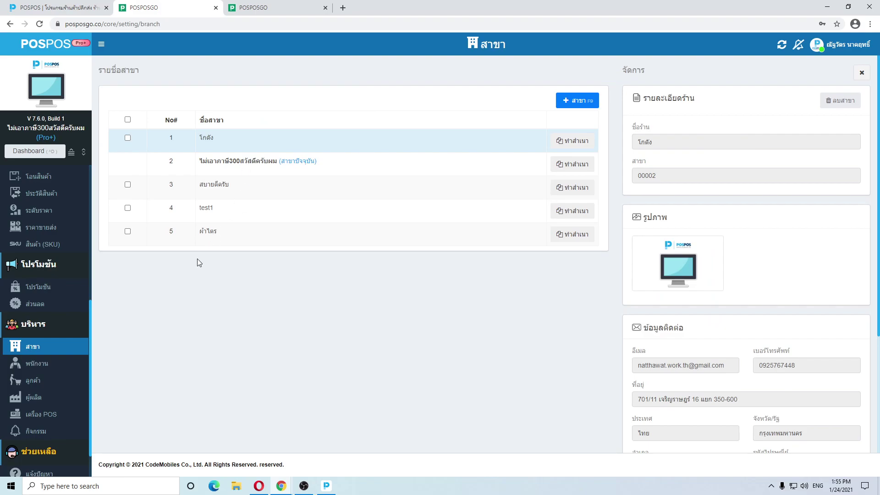
{"action": "left_click", "coordinate": [43, 366]}
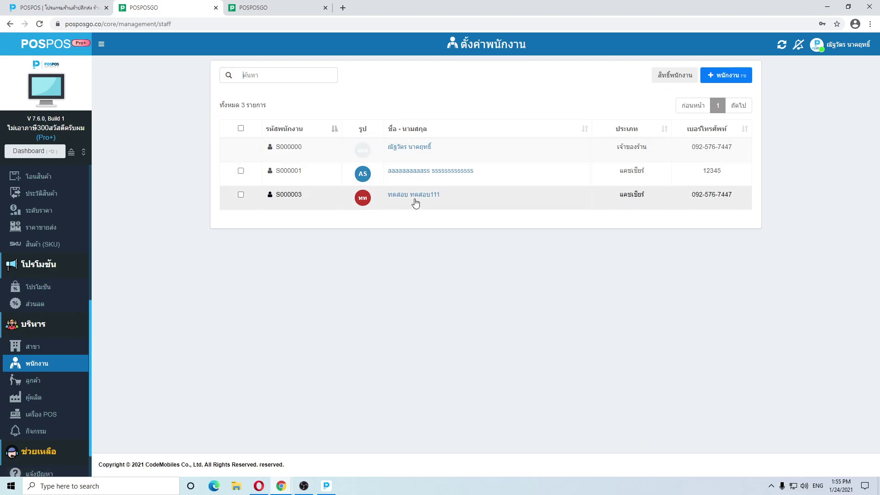
{"action": "left_click", "coordinate": [48, 347]}
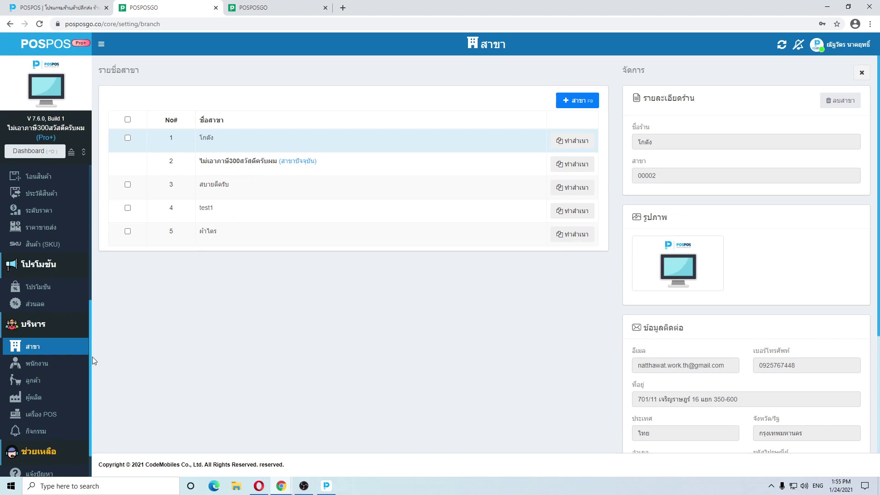
{"action": "left_click", "coordinate": [58, 366]}
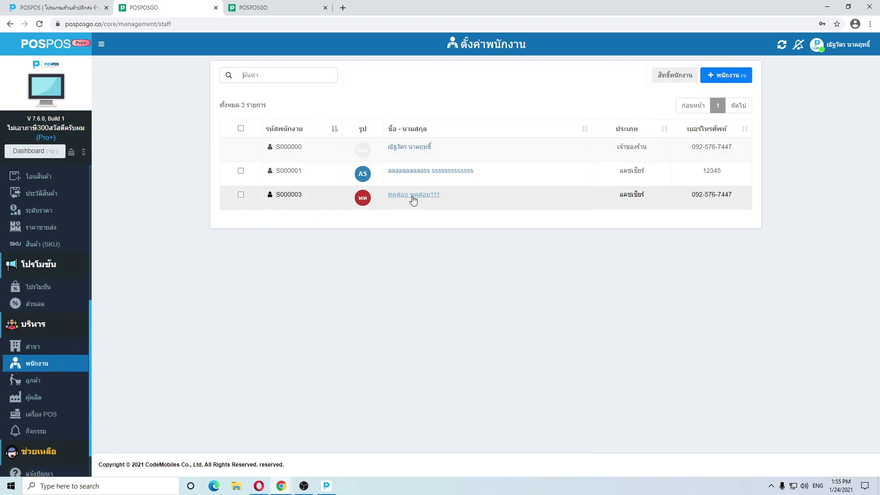
{"action": "left_click", "coordinate": [411, 197]}
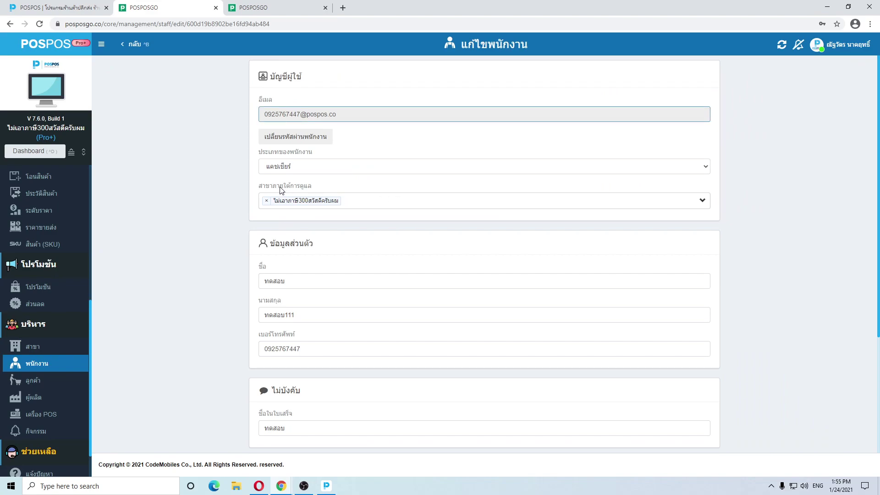
Add สบายดีครับ to the cashier's supervised branches and save the employee
{"action": "left_click", "coordinate": [355, 204]}
{"action": "left_click", "coordinate": [291, 252]}
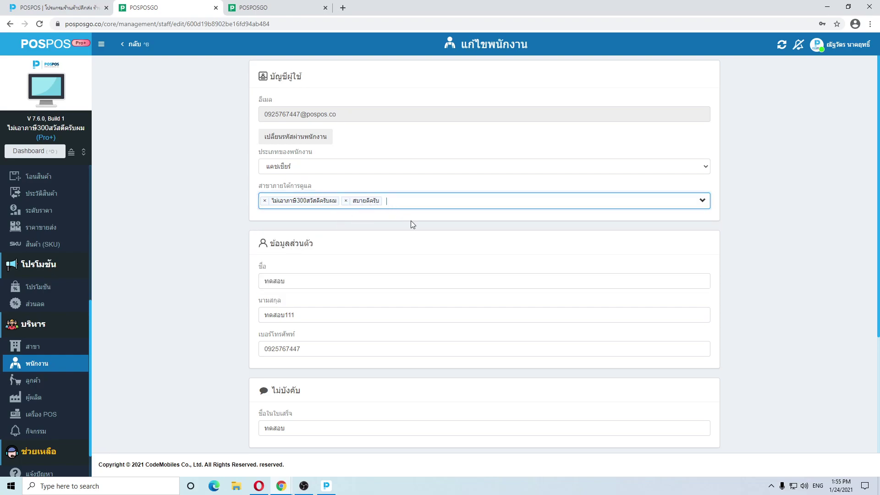
{"action": "scroll", "coordinate": [412, 223], "scroll_direction": "down", "scroll_amount": 4}
{"action": "left_click", "coordinate": [696, 429]}
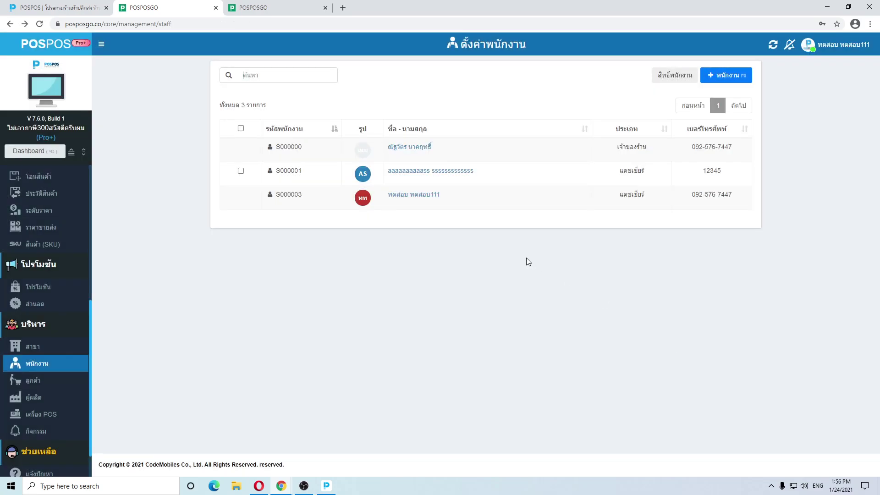
In the cashier's window, log out and sign back in with the cashier's e-mail and password
{"action": "mouse_move", "coordinate": [281, 485]}
{"action": "left_click", "coordinate": [330, 442]}
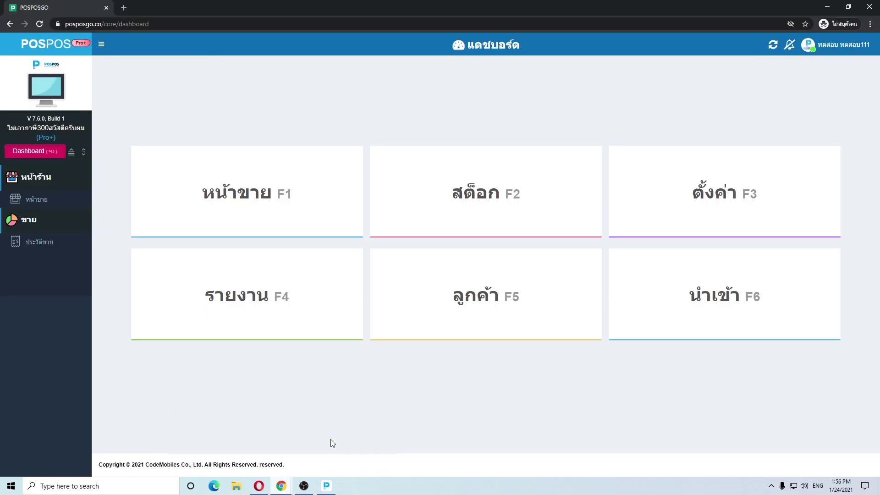
{"action": "left_click", "coordinate": [843, 44]}
{"action": "left_click", "coordinate": [835, 126]}
{"action": "left_click", "coordinate": [574, 189]}
{"action": "left_click", "coordinate": [556, 214]}
{"action": "left_click", "coordinate": [561, 210]}
{"action": "type", "text": "123456"}
{"action": "key", "text": "Return"}
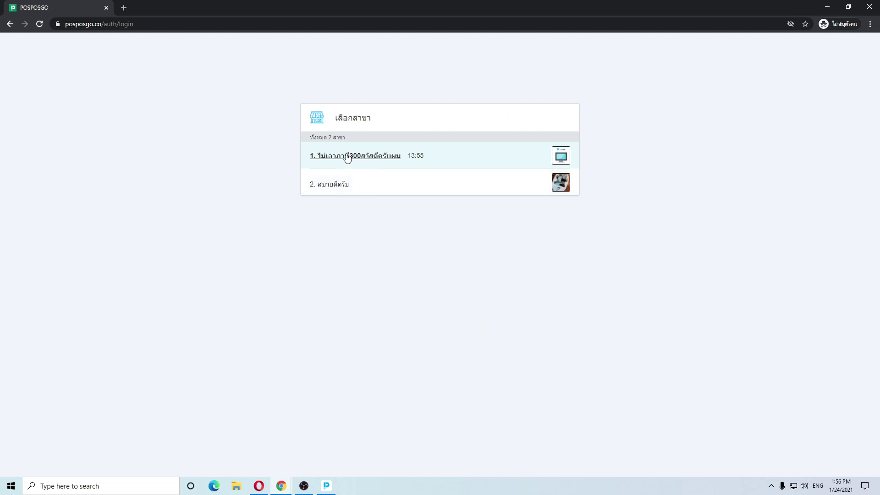
Open branch สบายดีครับ on a POS terminal and try stock (สต็อก F2), which is refused
{"action": "left_click", "coordinate": [344, 185]}
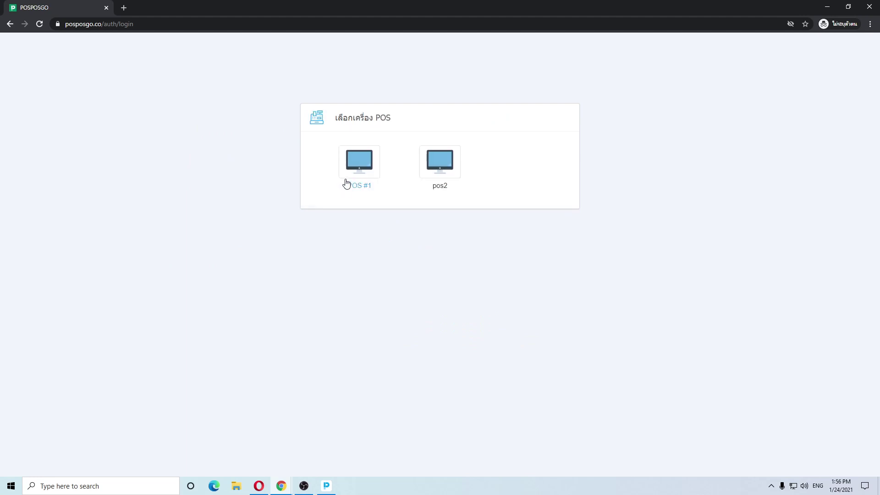
{"action": "left_click", "coordinate": [345, 176]}
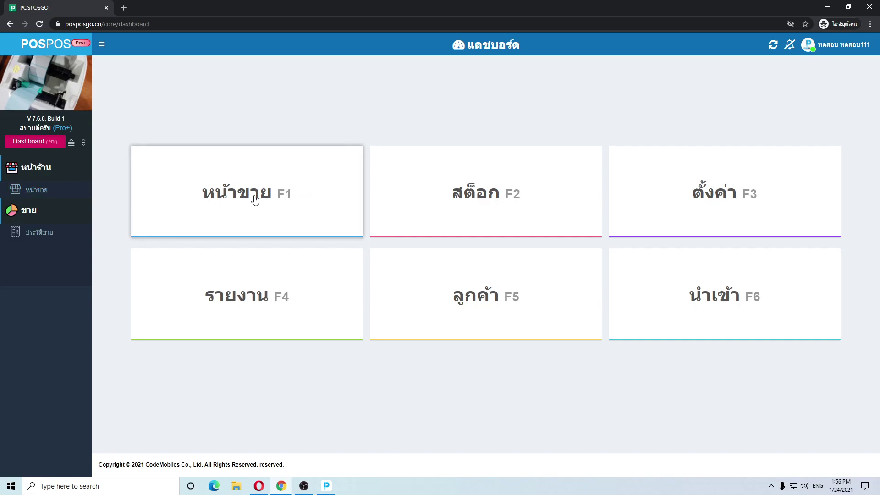
{"action": "left_click", "coordinate": [520, 198]}
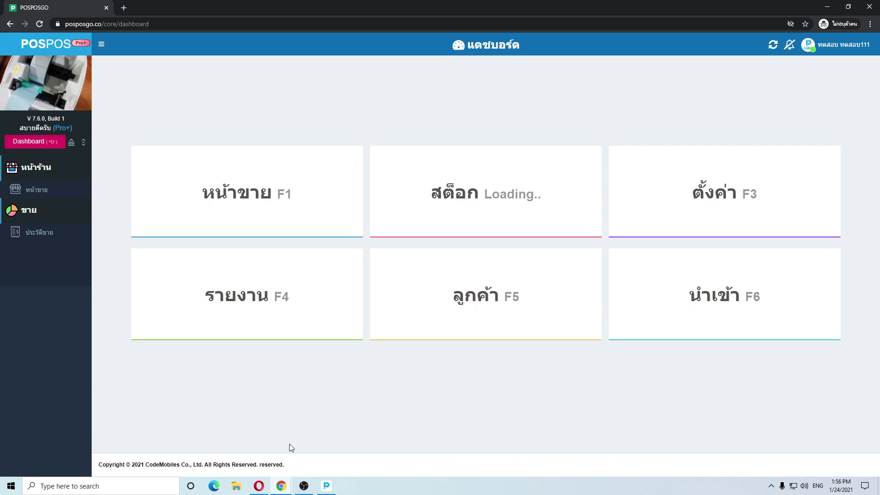
Back in the administrator's window, open the staff permission groups (สิทธิ์พนักงาน) page
{"action": "left_click", "coordinate": [281, 486]}
{"action": "left_click", "coordinate": [265, 449]}
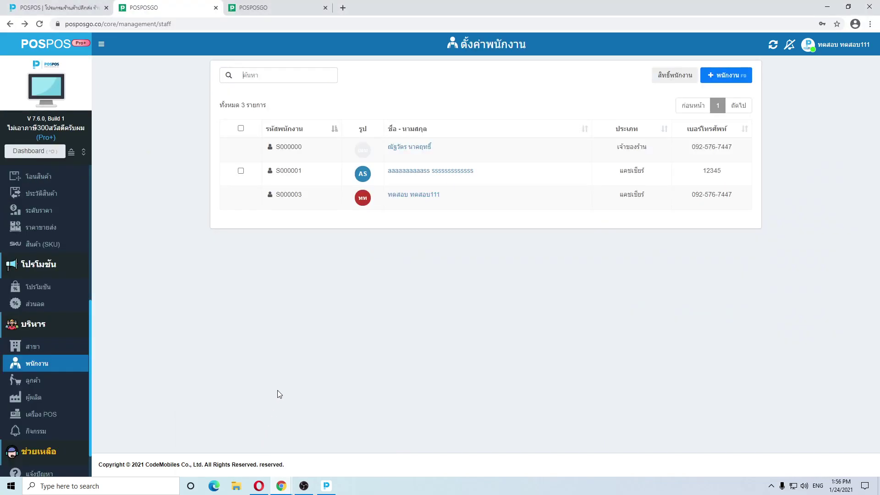
{"action": "left_click", "coordinate": [667, 78]}
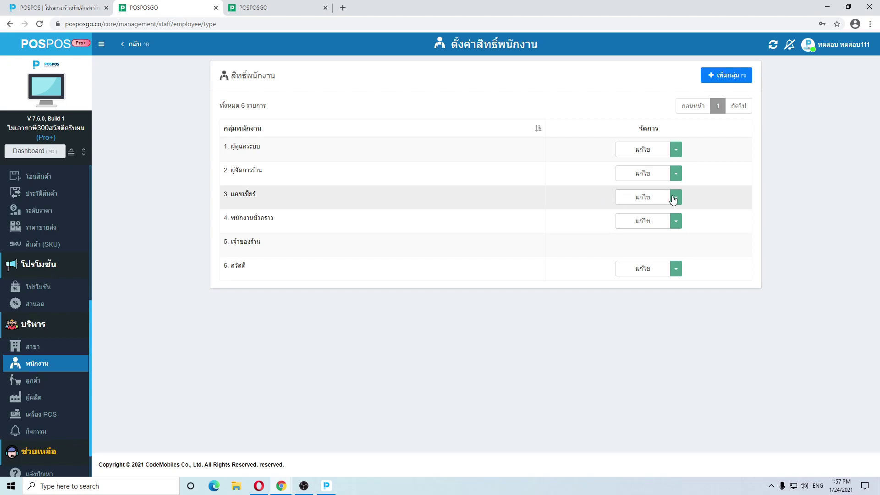
Open the แคชเชียร์ group's permissions and scroll down to the สินค้า stock row
{"action": "left_click", "coordinate": [655, 200]}
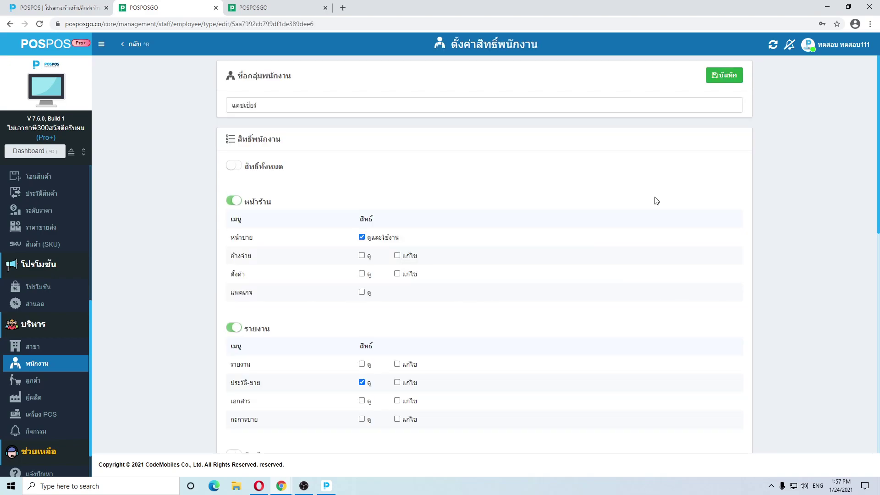
{"action": "scroll", "coordinate": [362, 199], "scroll_direction": "down", "scroll_amount": 1}
{"action": "scroll", "coordinate": [340, 173], "scroll_direction": "down", "scroll_amount": 1}
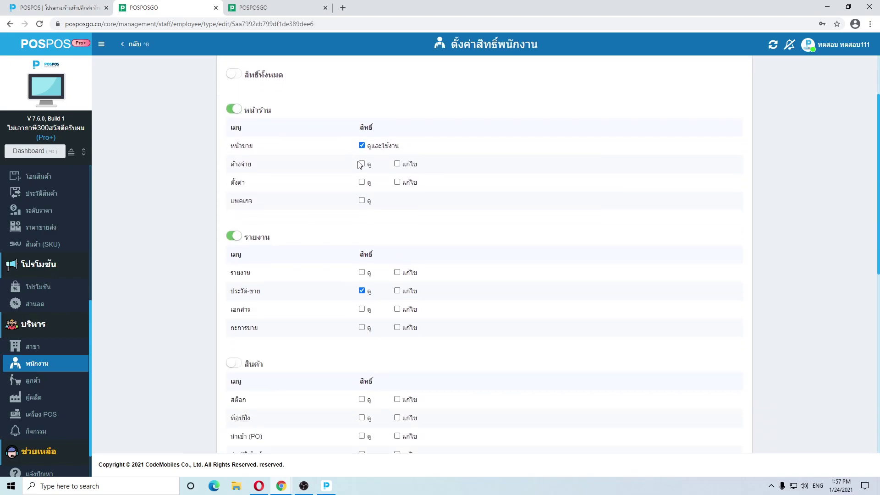
{"action": "scroll", "coordinate": [291, 217], "scroll_direction": "down", "scroll_amount": 1}
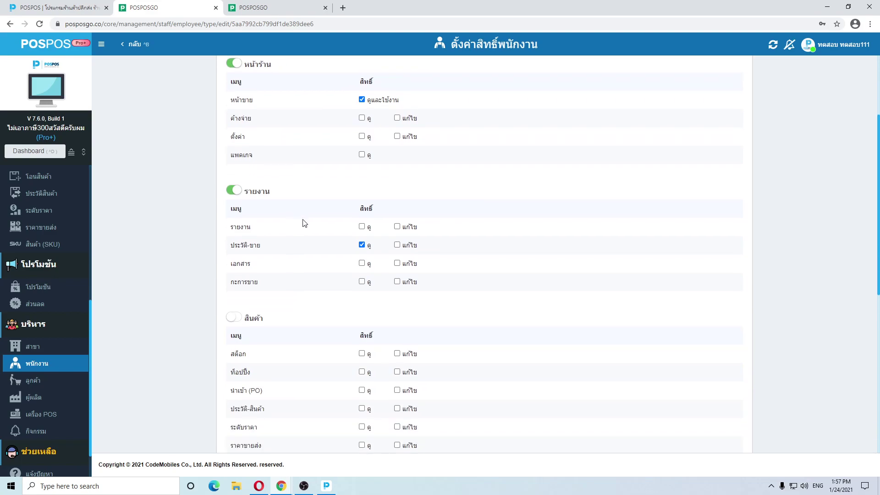
{"action": "scroll", "coordinate": [302, 223], "scroll_direction": "down", "scroll_amount": 1}
{"action": "scroll", "coordinate": [302, 223], "scroll_direction": "up", "scroll_amount": 2}
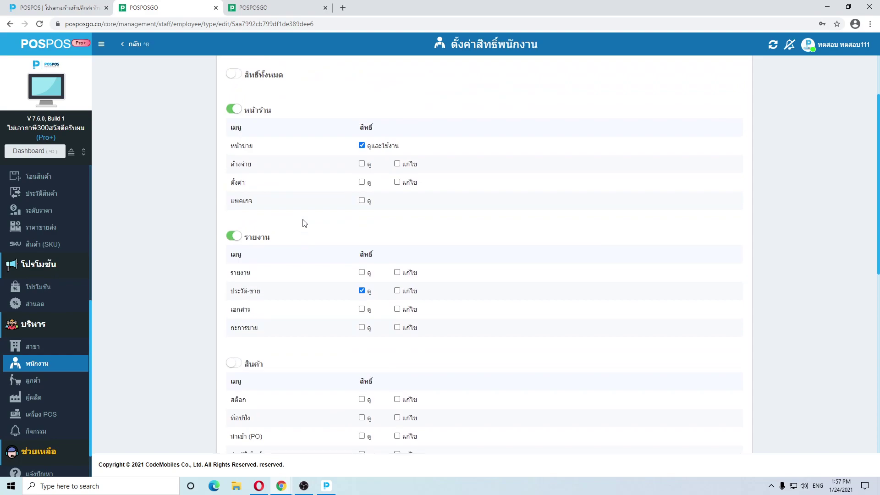
{"action": "scroll", "coordinate": [310, 225], "scroll_direction": "down", "scroll_amount": 1}
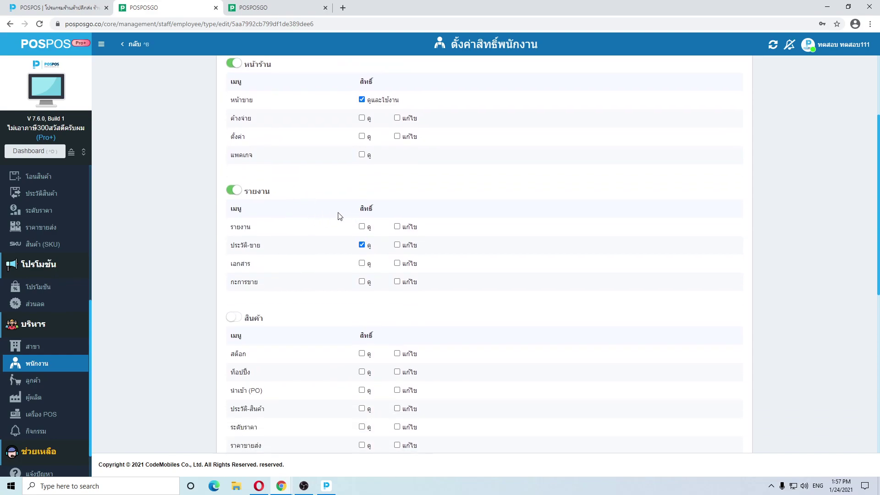
{"action": "scroll", "coordinate": [338, 220], "scroll_direction": "up", "scroll_amount": 2}
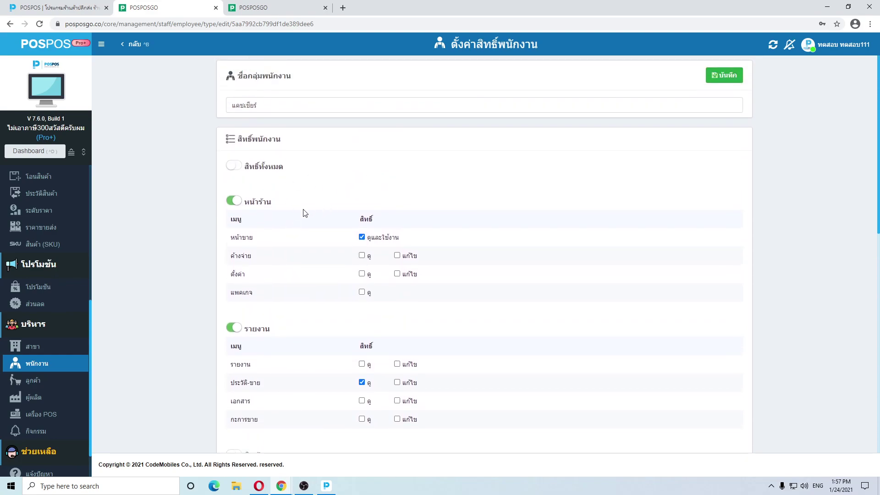
{"action": "scroll", "coordinate": [304, 215], "scroll_direction": "down", "scroll_amount": 2}
{"action": "scroll", "coordinate": [312, 236], "scroll_direction": "down", "scroll_amount": 2}
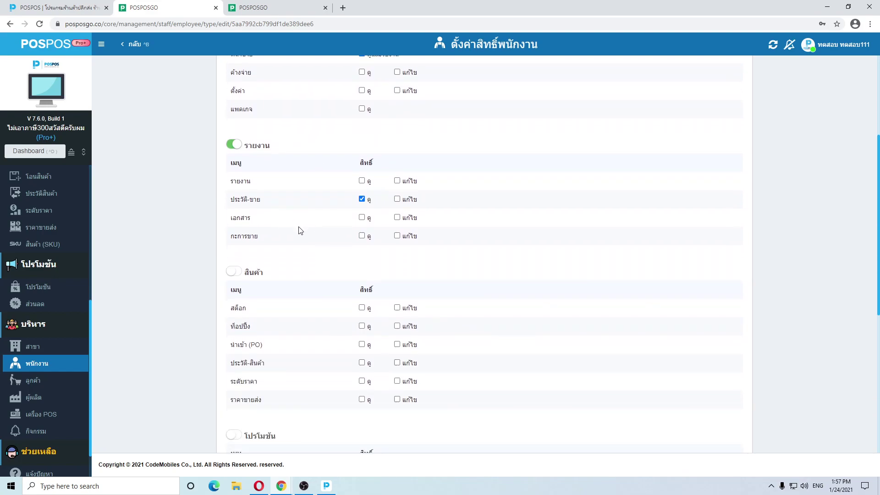
{"action": "scroll", "coordinate": [304, 246], "scroll_direction": "down", "scroll_amount": 1}
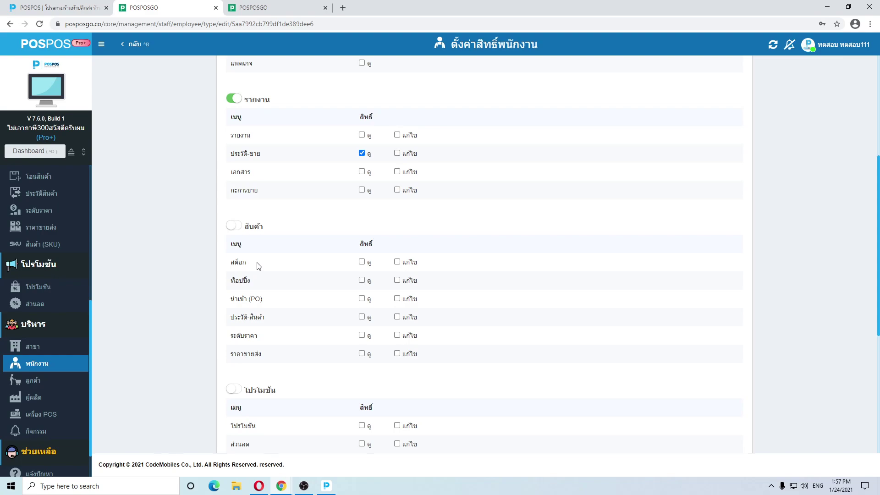
Tick แก้ไข for สต๊อก and save the cashier group's permissions
{"action": "left_click", "coordinate": [397, 261]}
{"action": "scroll", "coordinate": [431, 236], "scroll_direction": "down", "scroll_amount": 6}
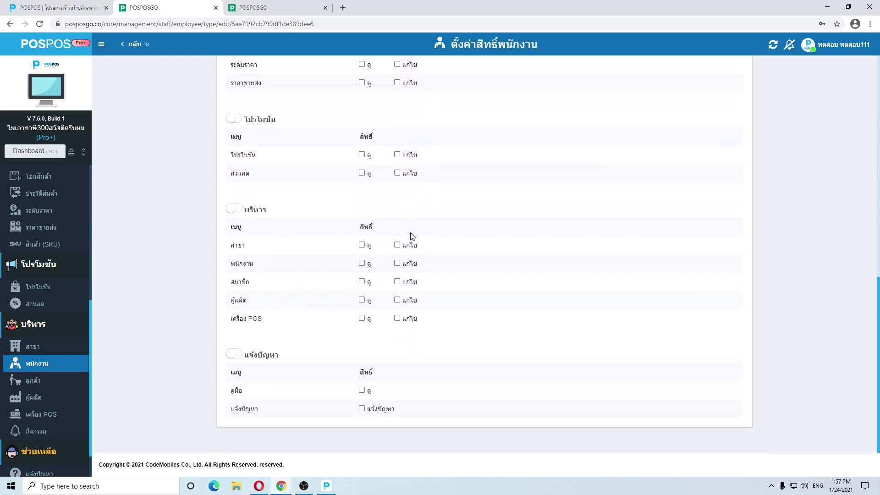
{"action": "scroll", "coordinate": [432, 235], "scroll_direction": "up", "scroll_amount": 8}
{"action": "scroll", "coordinate": [433, 235], "scroll_direction": "up", "scroll_amount": 3}
{"action": "left_click", "coordinate": [710, 74]}
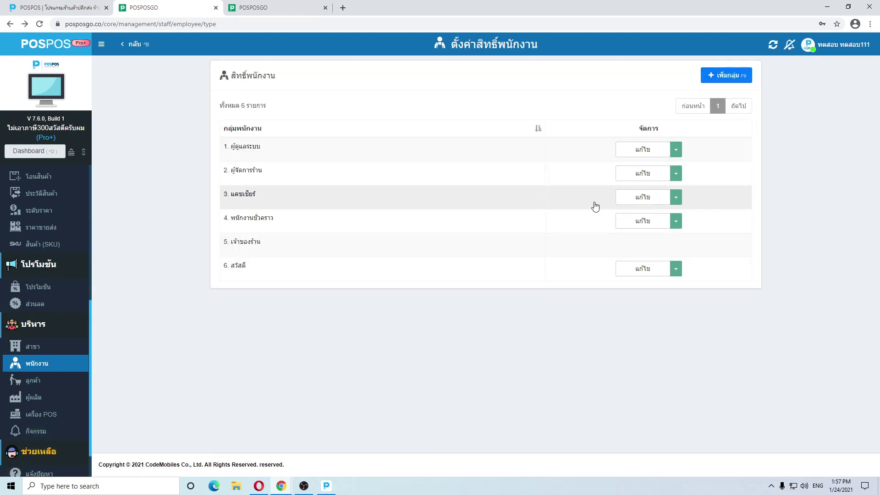
Switch to the other POSPOS window and sign out via ออกจากระบบ
{"action": "mouse_move", "coordinate": [281, 486]}
{"action": "left_click", "coordinate": [329, 441]}
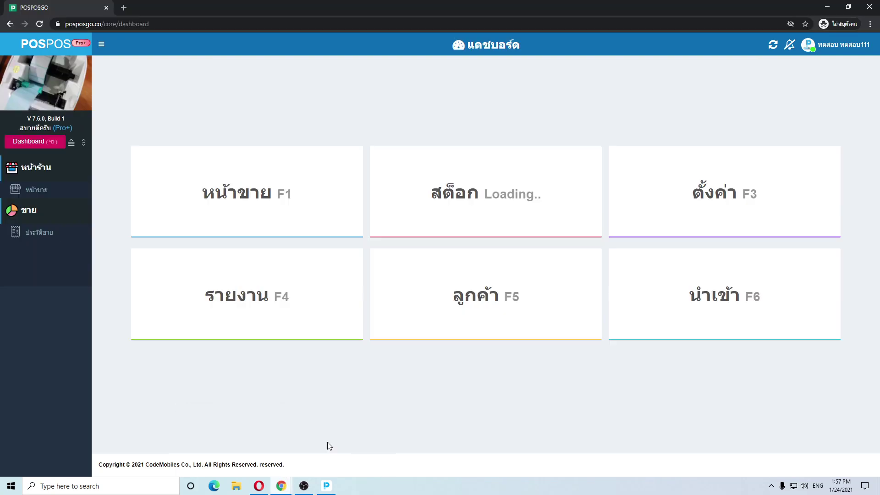
{"action": "left_click", "coordinate": [831, 55]}
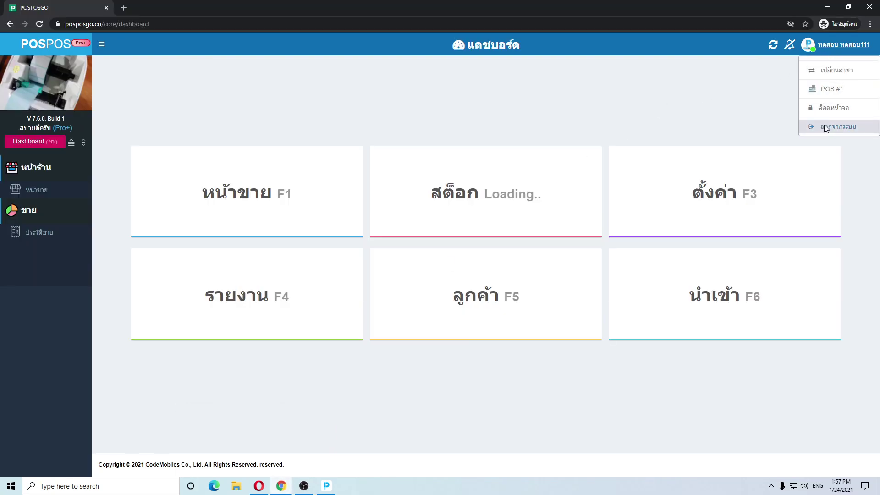
{"action": "left_click", "coordinate": [825, 128]}
Log in with the cashier's email and password, choosing branch ไม่เอาภาษี300สวัสดีครับผม and POS #1
{"action": "left_click", "coordinate": [583, 189]}
{"action": "key", "text": "ctrl+v"}
{"action": "left_click", "coordinate": [590, 208]}
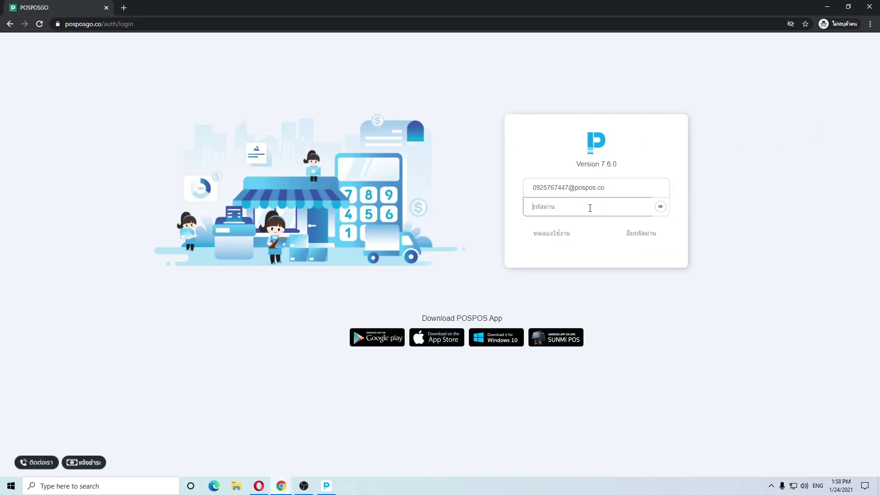
{"action": "type", "text": "••••••"}
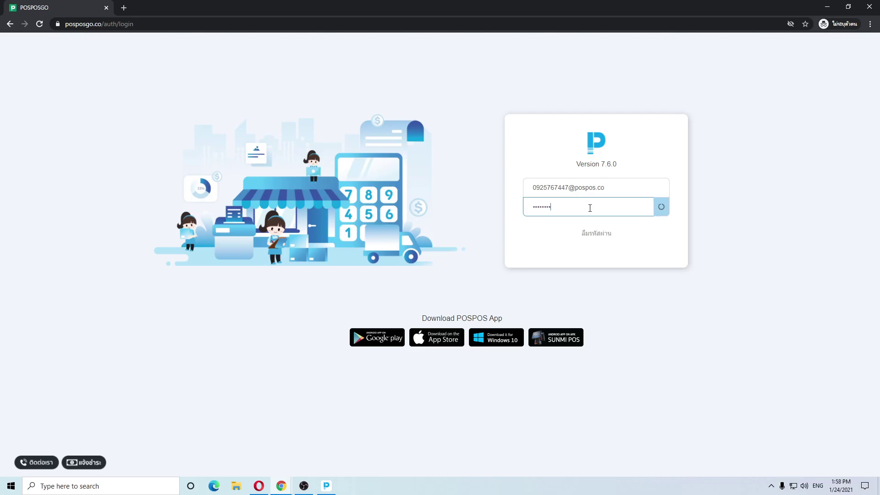
{"action": "key", "text": "Return"}
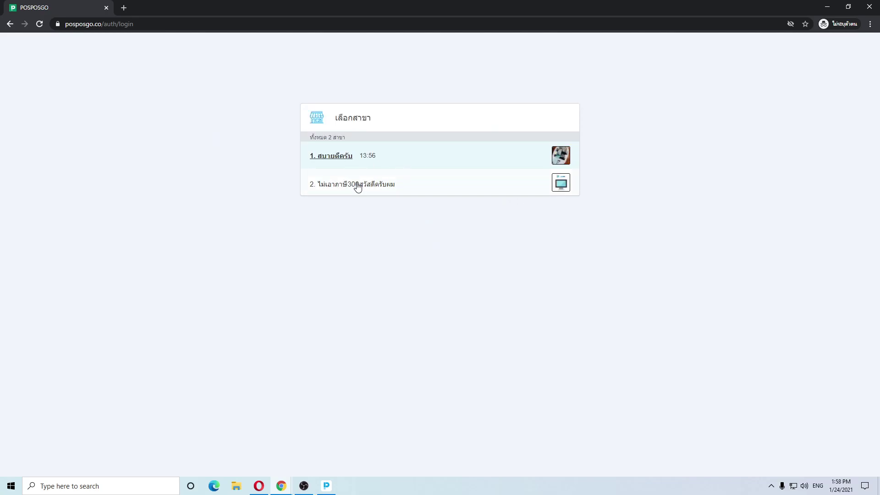
{"action": "left_click", "coordinate": [358, 188]}
{"action": "left_click", "coordinate": [361, 182]}
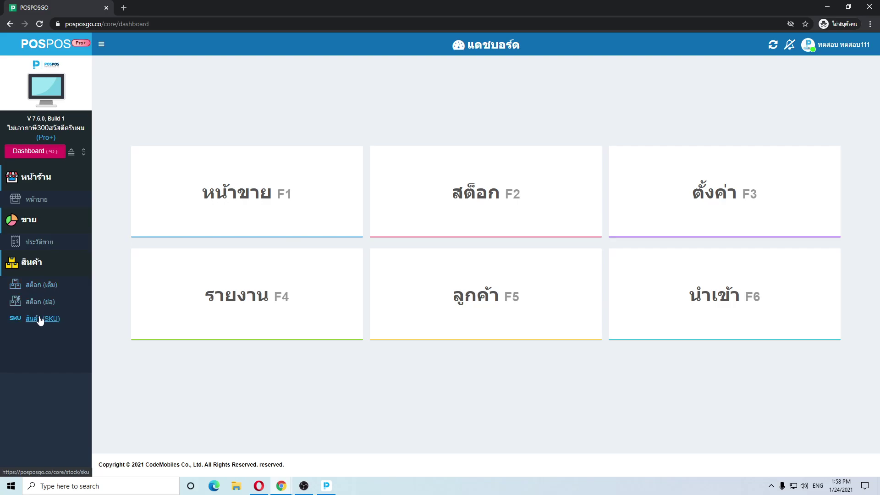
Open the สต็อก page and the first product, กระปุกออมสินต้นกระบองเพชร
{"action": "left_click", "coordinate": [41, 284]}
{"action": "left_click", "coordinate": [287, 237]}
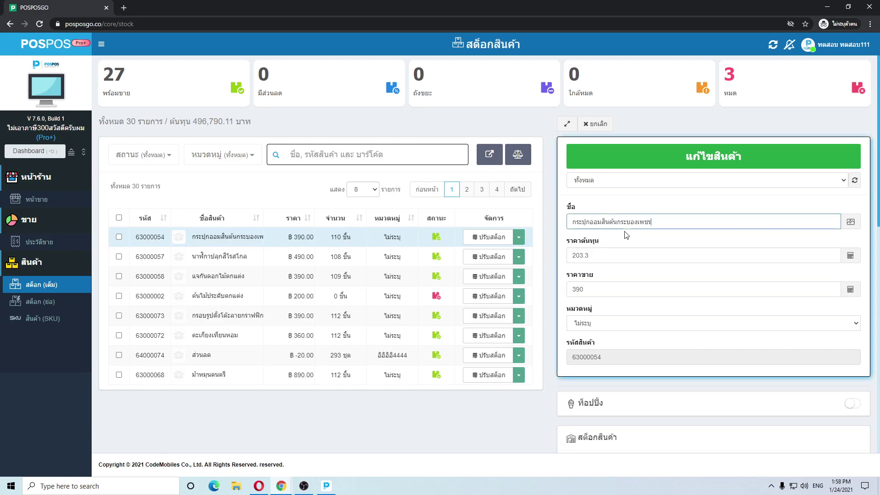
{"action": "scroll", "coordinate": [588, 205], "scroll_direction": "down", "scroll_amount": 1}
{"action": "left_click", "coordinate": [588, 205]}
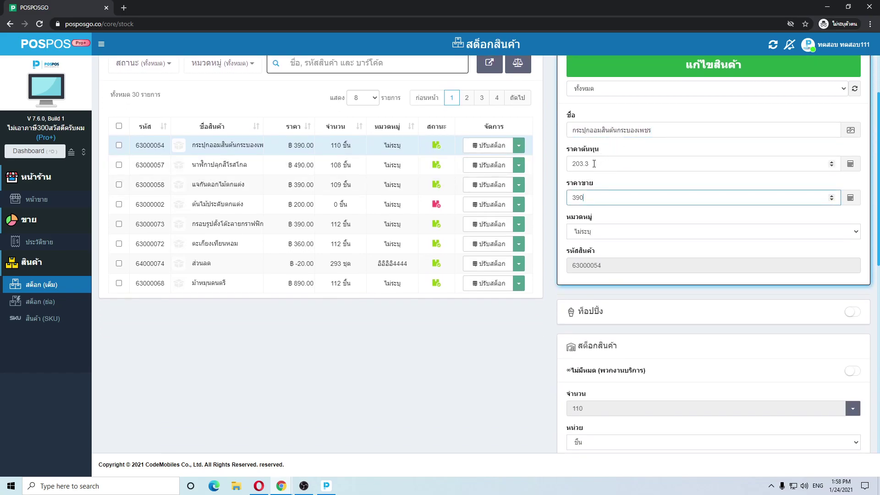
Add 20 units under ปรับสต็อก, raising stock from 110 to 130, and sign out
{"action": "left_click", "coordinate": [496, 144]}
{"action": "left_click", "coordinate": [363, 166]}
{"action": "type", "text": "20"}
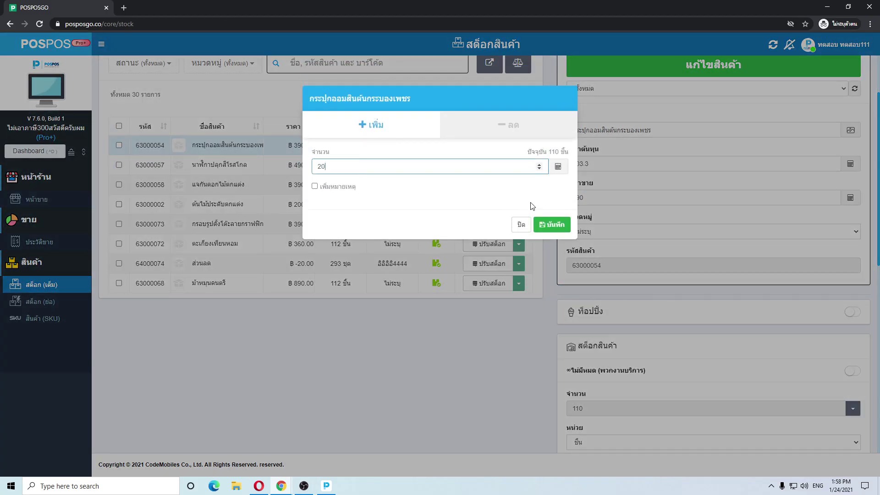
{"action": "left_click", "coordinate": [545, 224]}
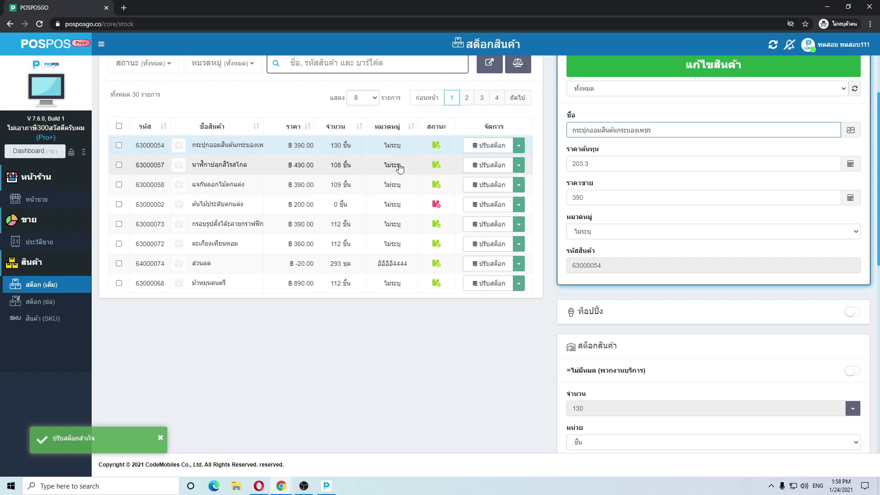
{"action": "left_click", "coordinate": [839, 44]}
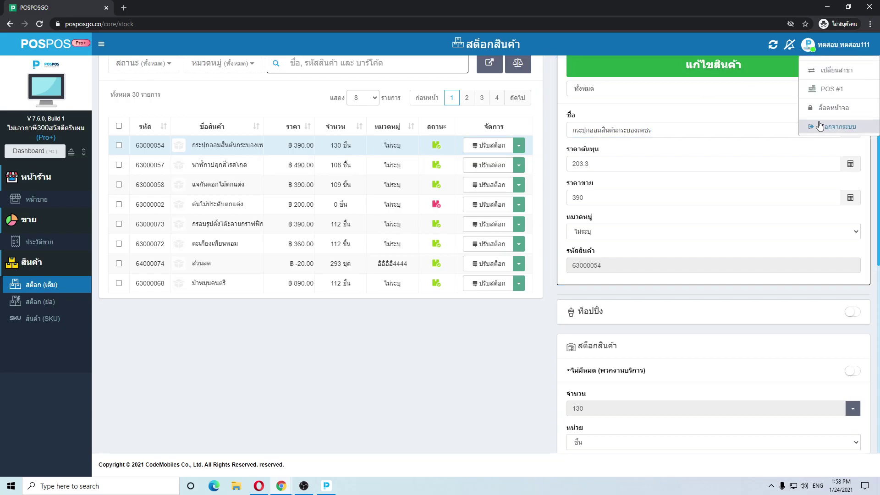
{"action": "left_click", "coordinate": [820, 127]}
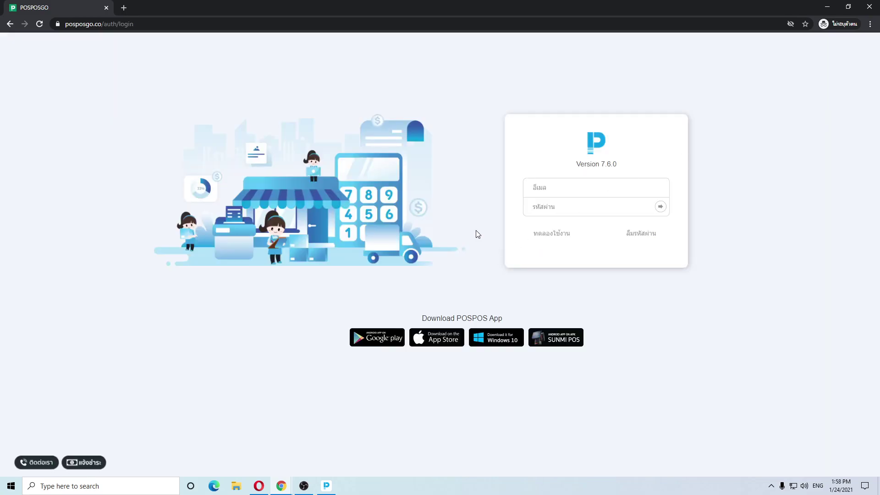
In the admin window, untick แก้ไข on แคชเชียร์'s สต๊อก row, leaving view-only, and save
{"action": "mouse_move", "coordinate": [281, 486]}
{"action": "left_click", "coordinate": [260, 452]}
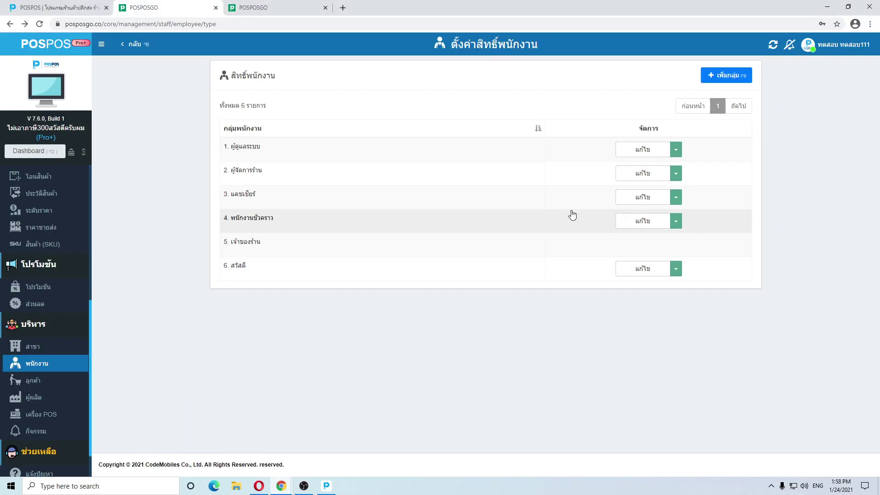
{"action": "left_click", "coordinate": [630, 198]}
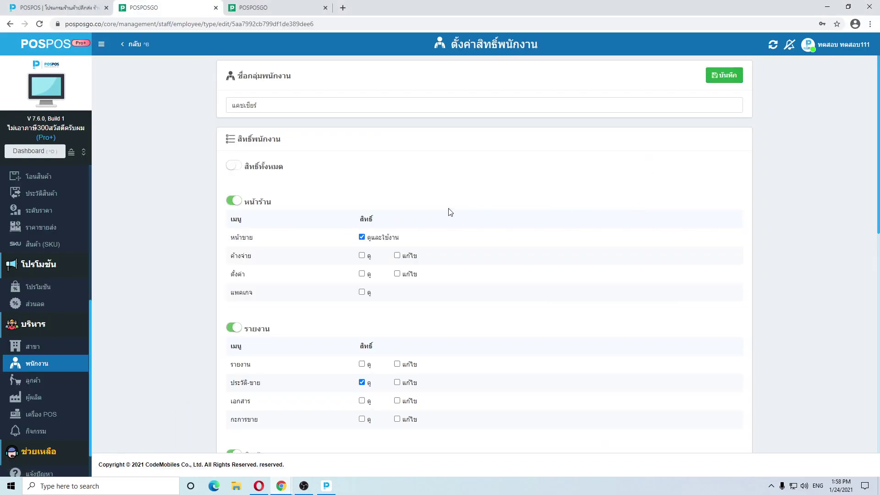
{"action": "scroll", "coordinate": [455, 210], "scroll_direction": "down", "scroll_amount": 4}
{"action": "left_click", "coordinate": [397, 309]}
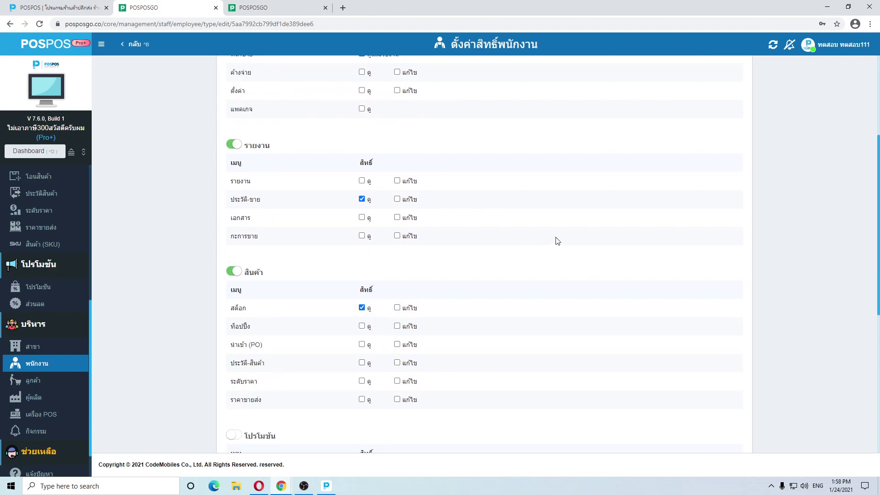
{"action": "scroll", "coordinate": [557, 241], "scroll_direction": "up", "scroll_amount": 10}
{"action": "left_click", "coordinate": [723, 77]}
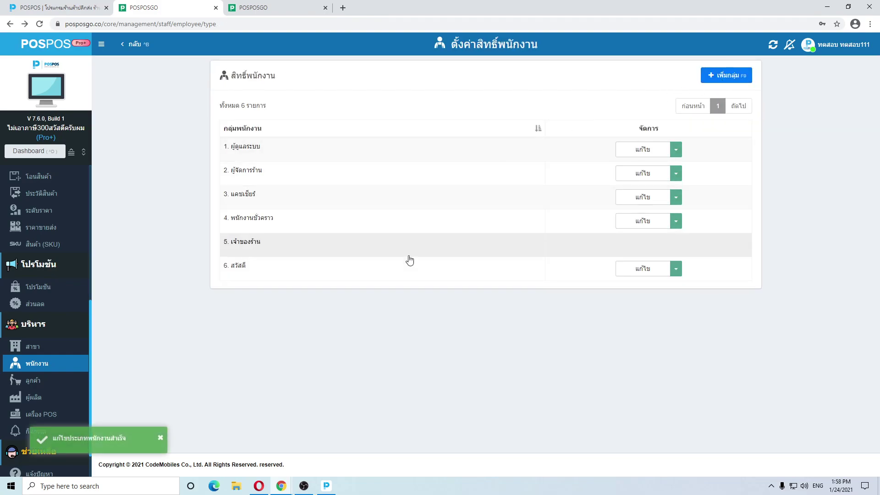
{"action": "mouse_move", "coordinate": [286, 485]}
{"action": "left_click", "coordinate": [334, 451]}
Log in with the cashier's email and password at branch สบายดีครับ with a POS machine
{"action": "left_click", "coordinate": [578, 195]}
{"action": "key", "text": "ctrl+v"}
{"action": "left_click", "coordinate": [575, 205]}
{"action": "type", "text": "123456"}
{"action": "key", "text": "Return"}
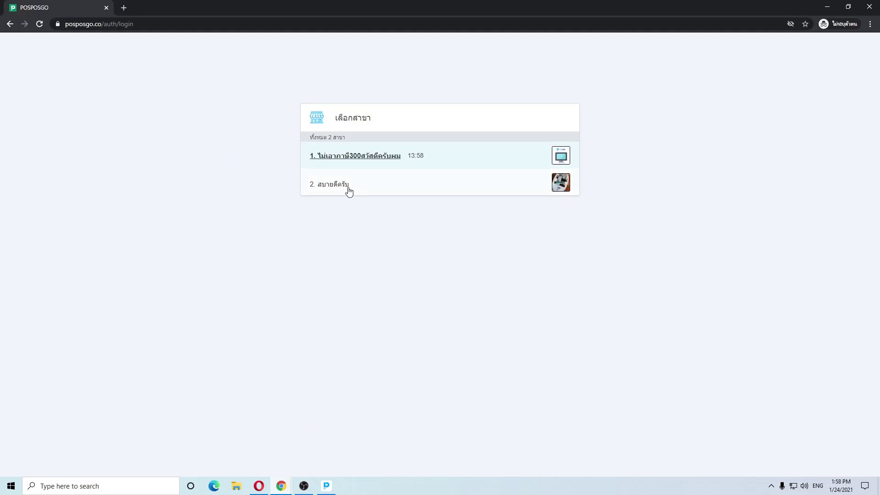
{"action": "left_click", "coordinate": [348, 189]}
{"action": "left_click", "coordinate": [354, 180]}
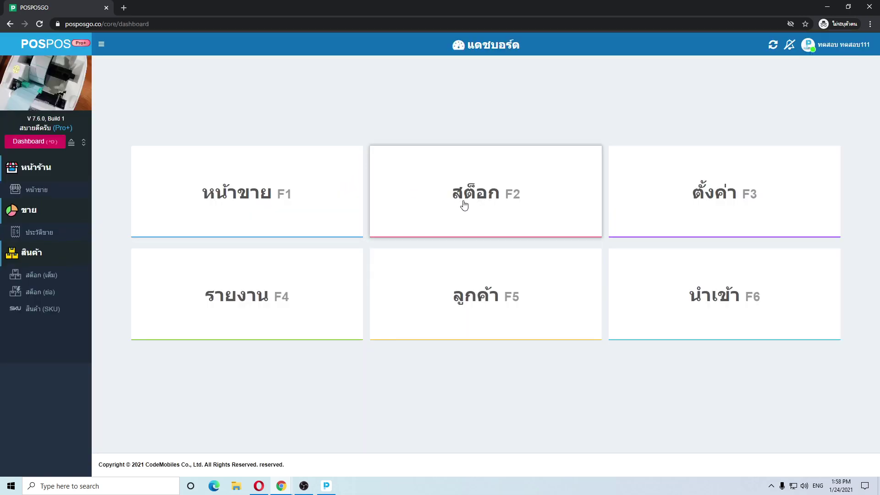
Open the 58-item stock list and try editing products, including 63000008, getting no-permission warnings
{"action": "left_click", "coordinate": [448, 195]}
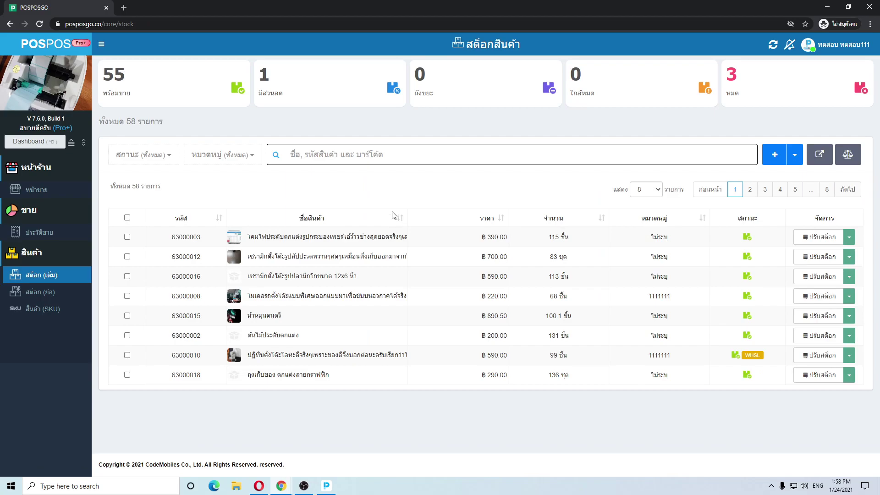
{"action": "left_click", "coordinate": [382, 242]}
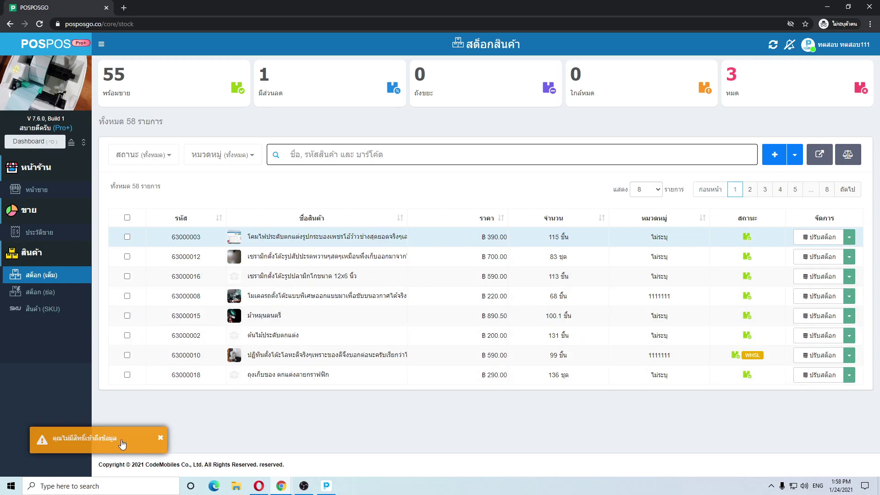
{"action": "left_click", "coordinate": [380, 297]}
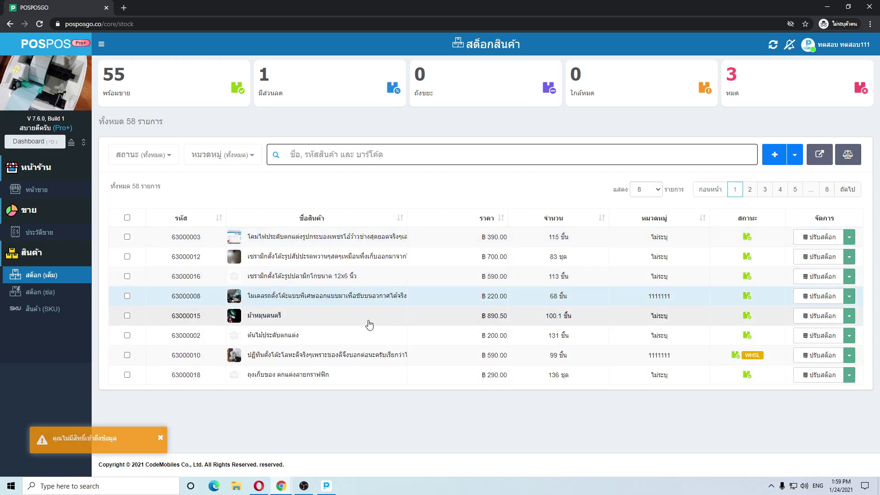
{"action": "left_click", "coordinate": [766, 237]}
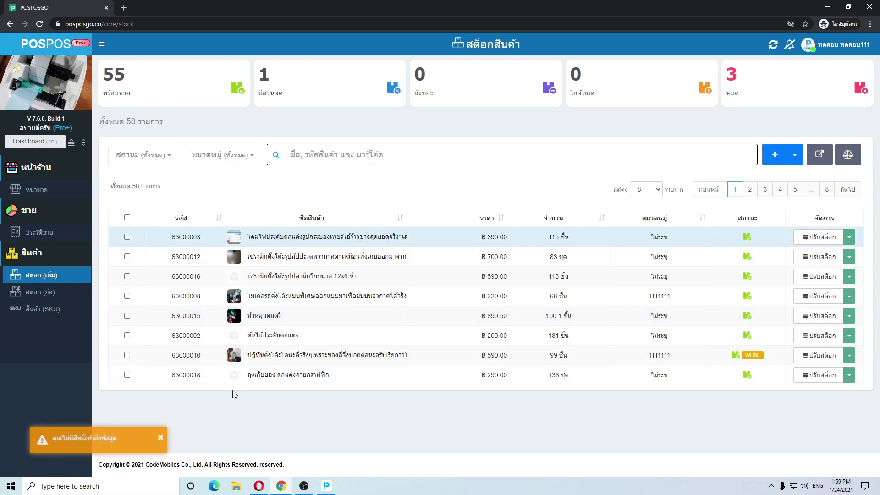
{"action": "left_click", "coordinate": [349, 299]}
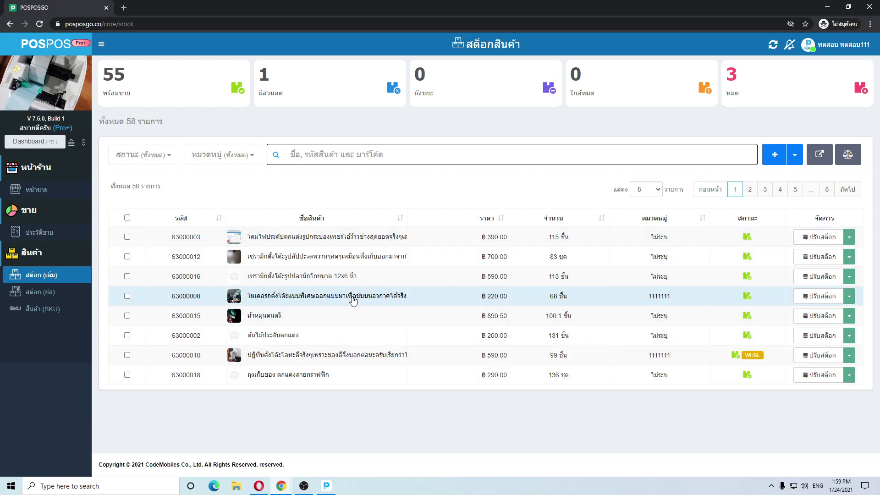